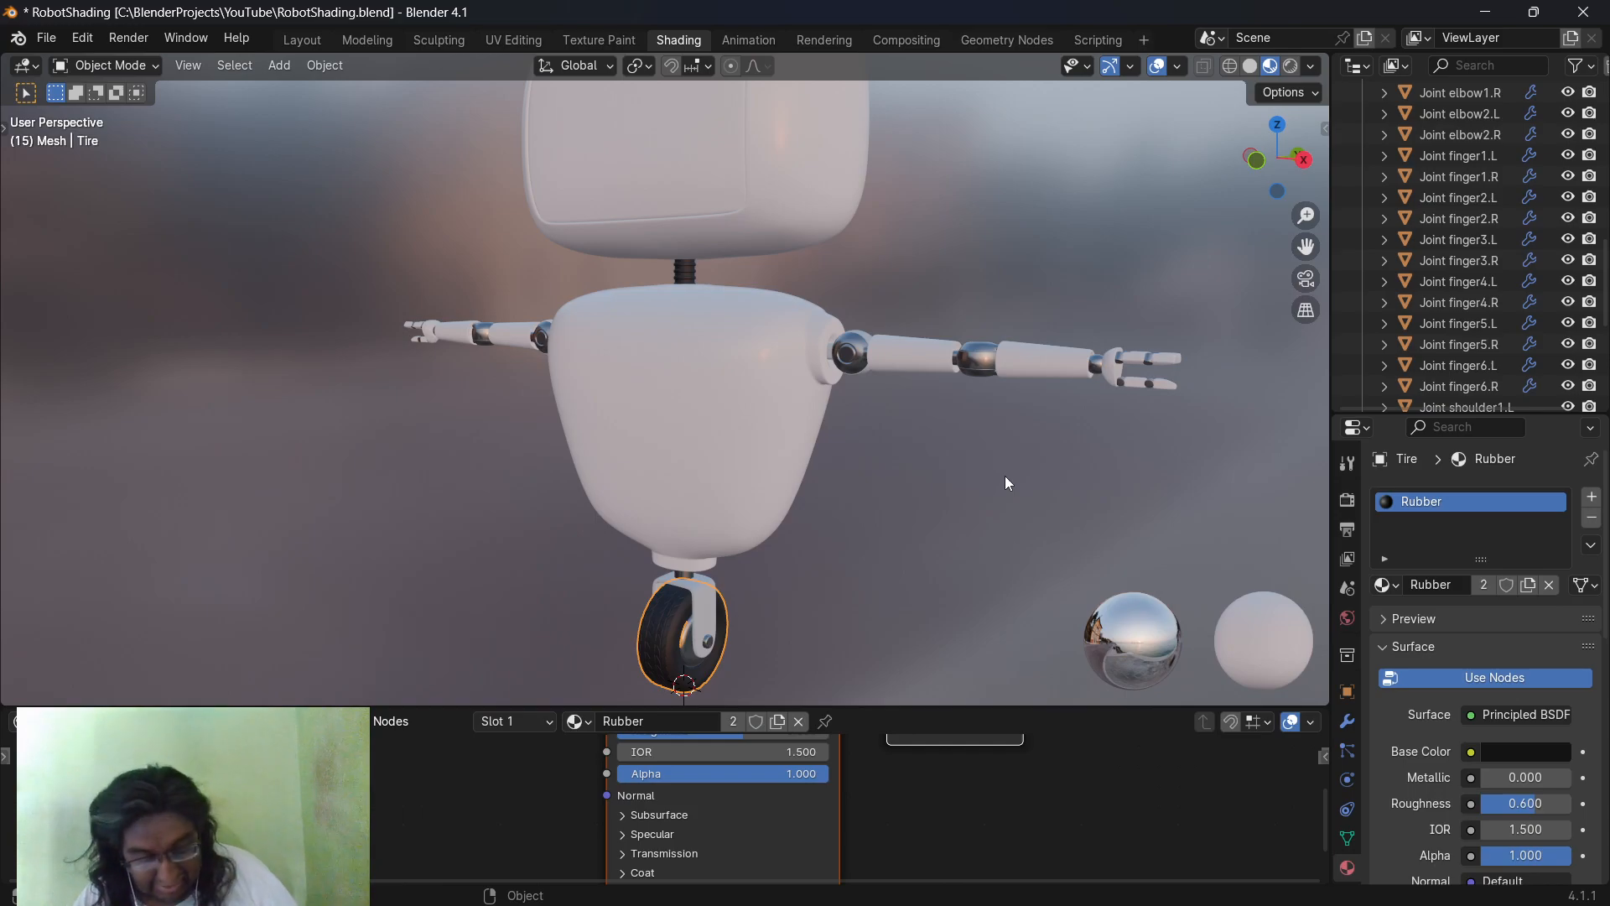
Select the antenna on top of the robot's head to check its object name
middle_click_drag(971, 467, 1018, 568)
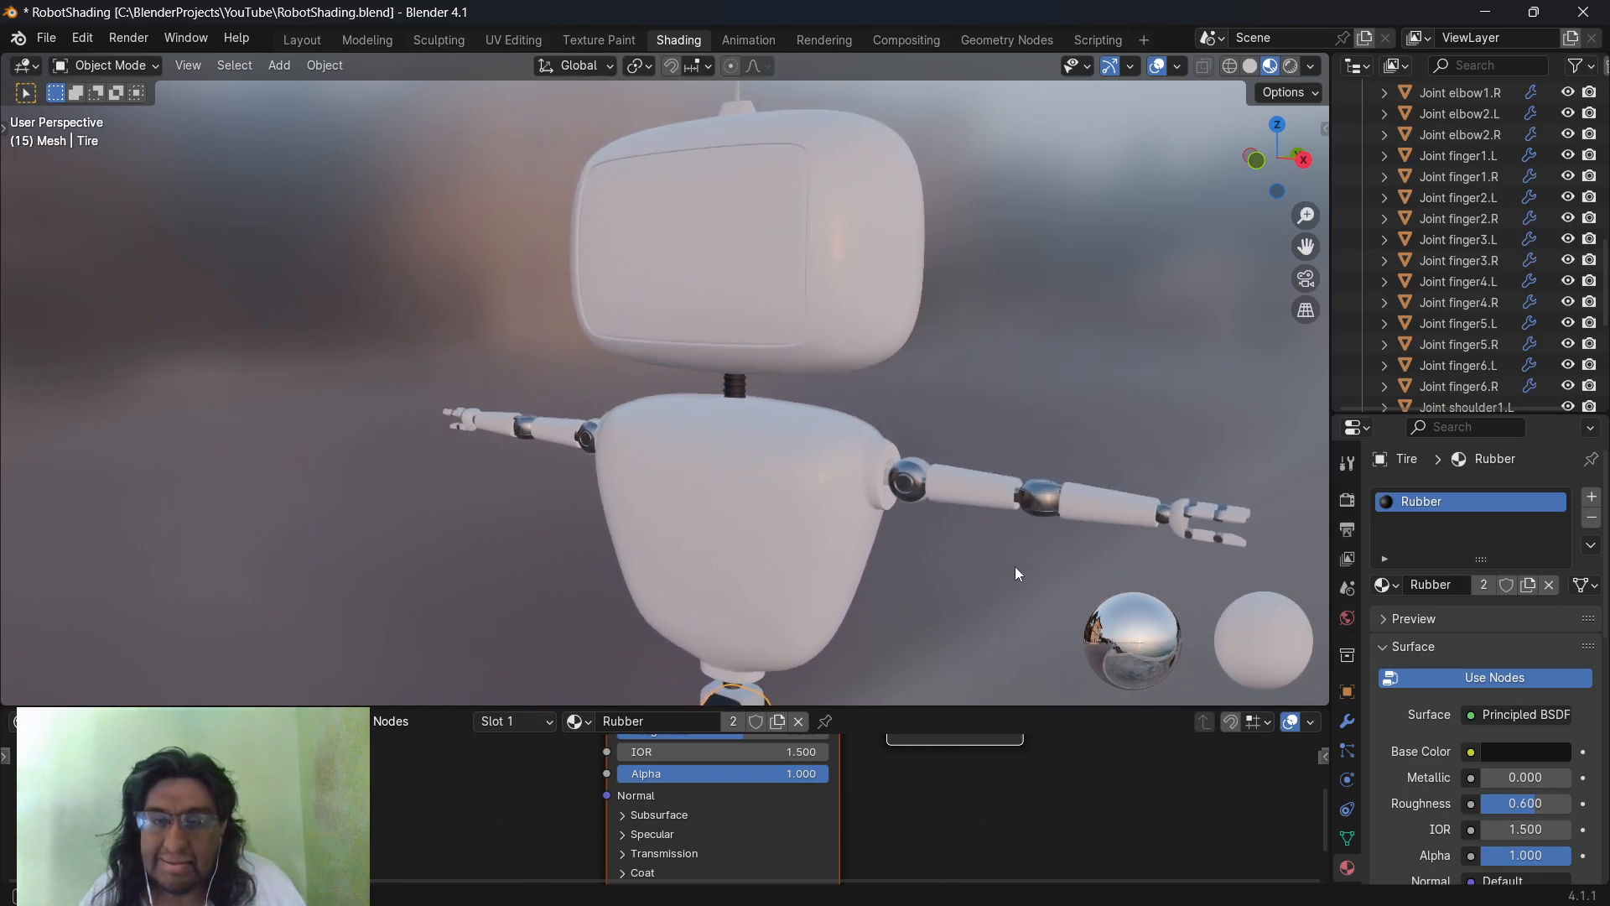
middle_click_drag(1020, 368, 1032, 460)
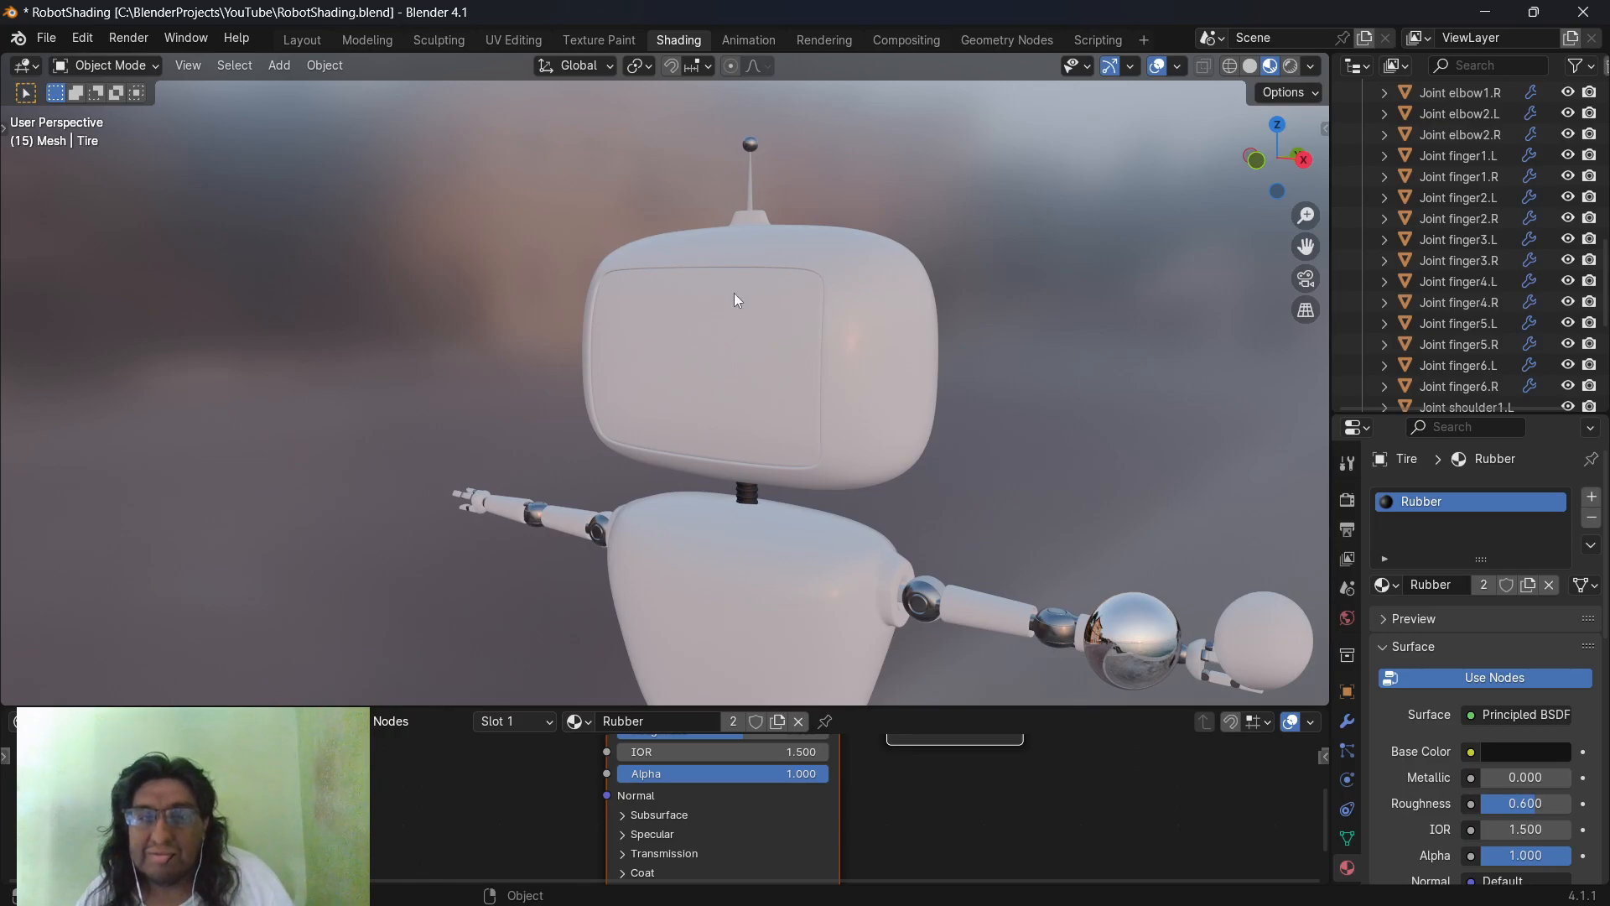
middle_click_drag(973, 488, 915, 460)
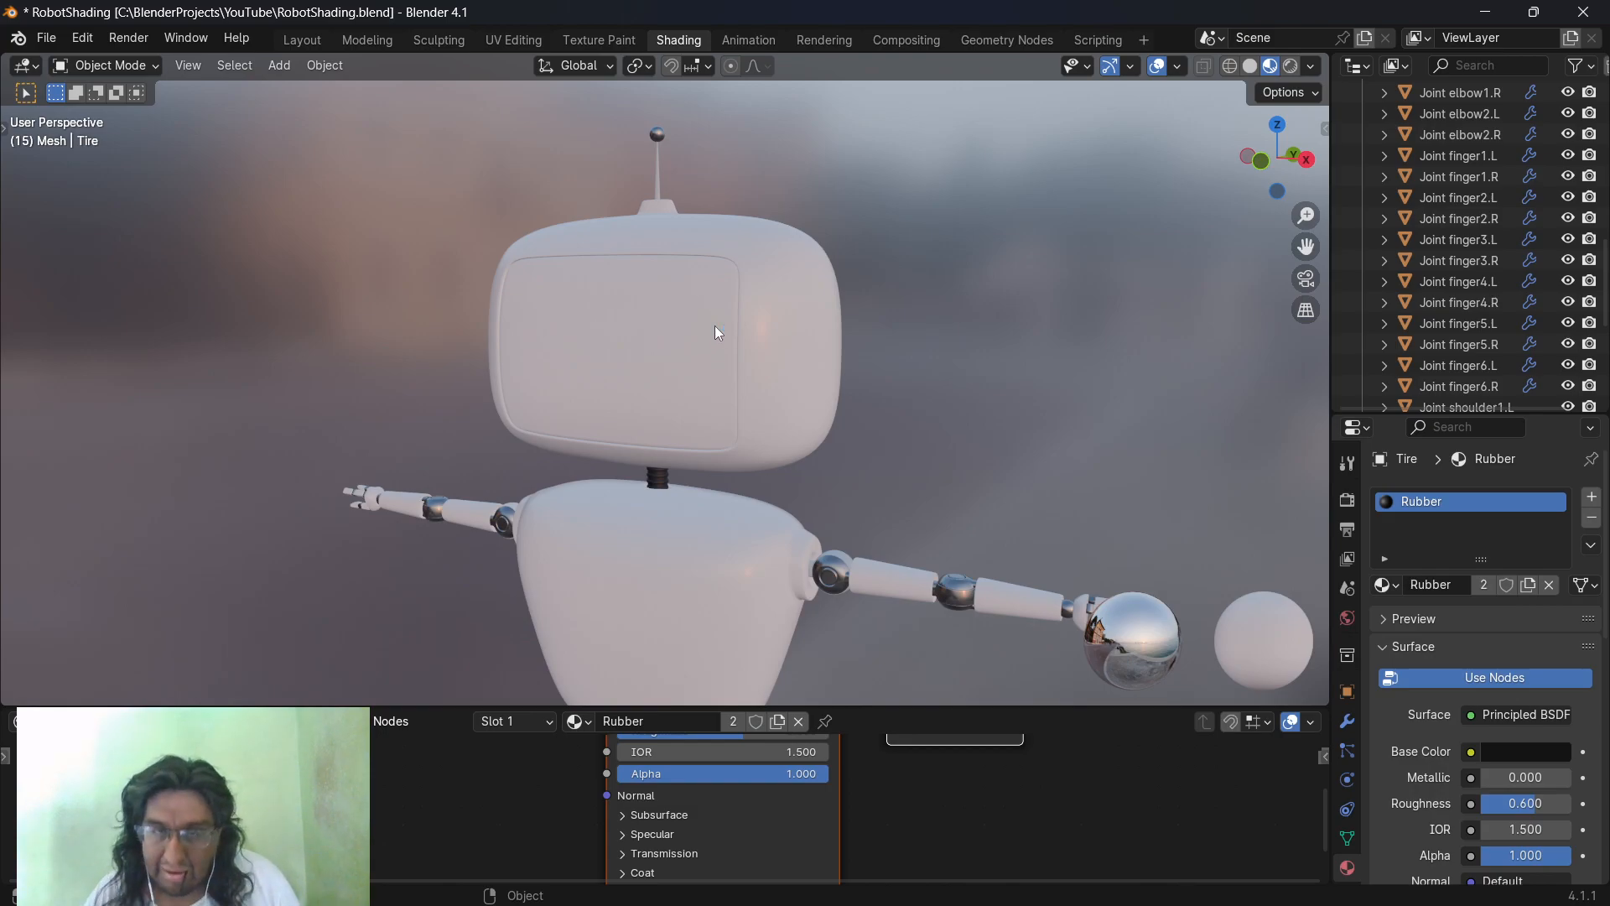
scroll(916, 319, "up", 5)
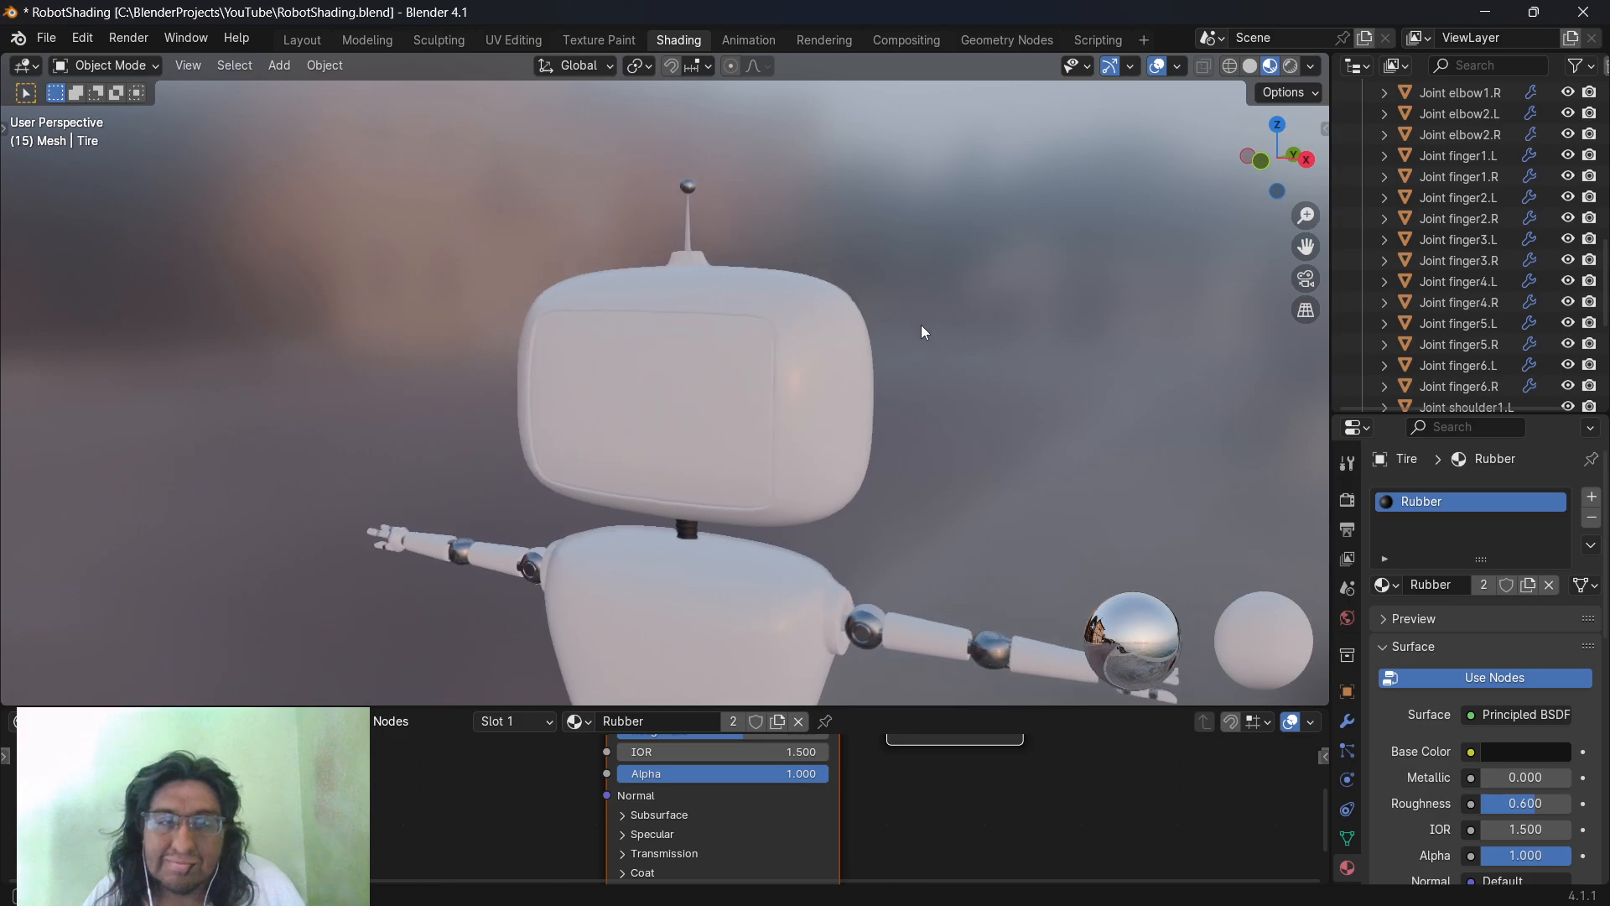
middle_click_drag(1014, 249, 961, 320, "shift")
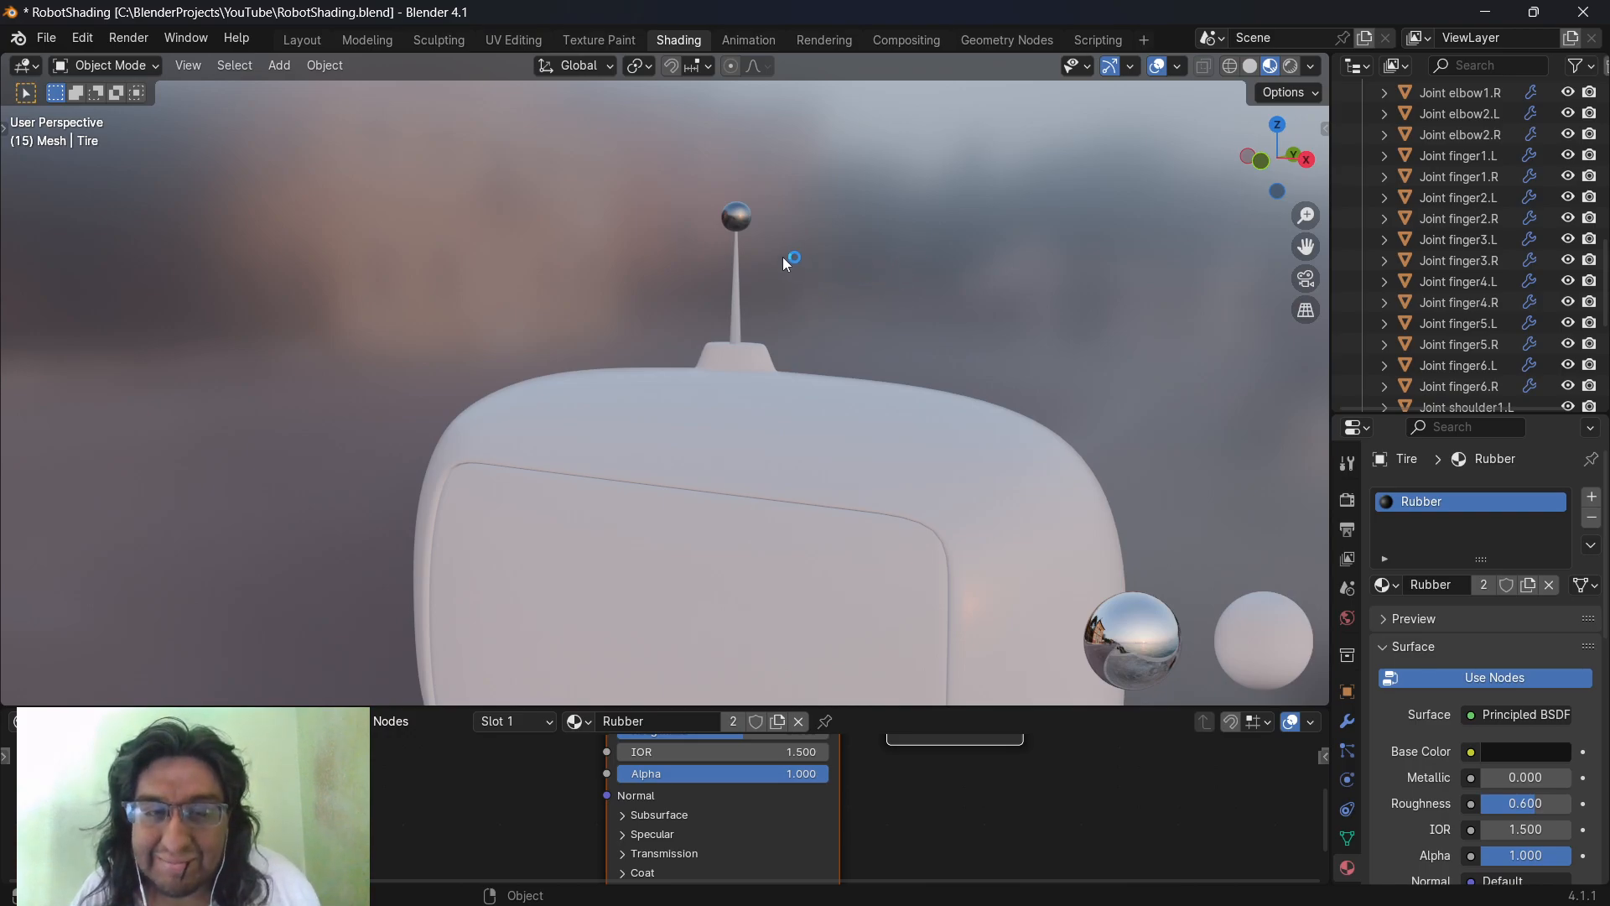
left_click(745, 225)
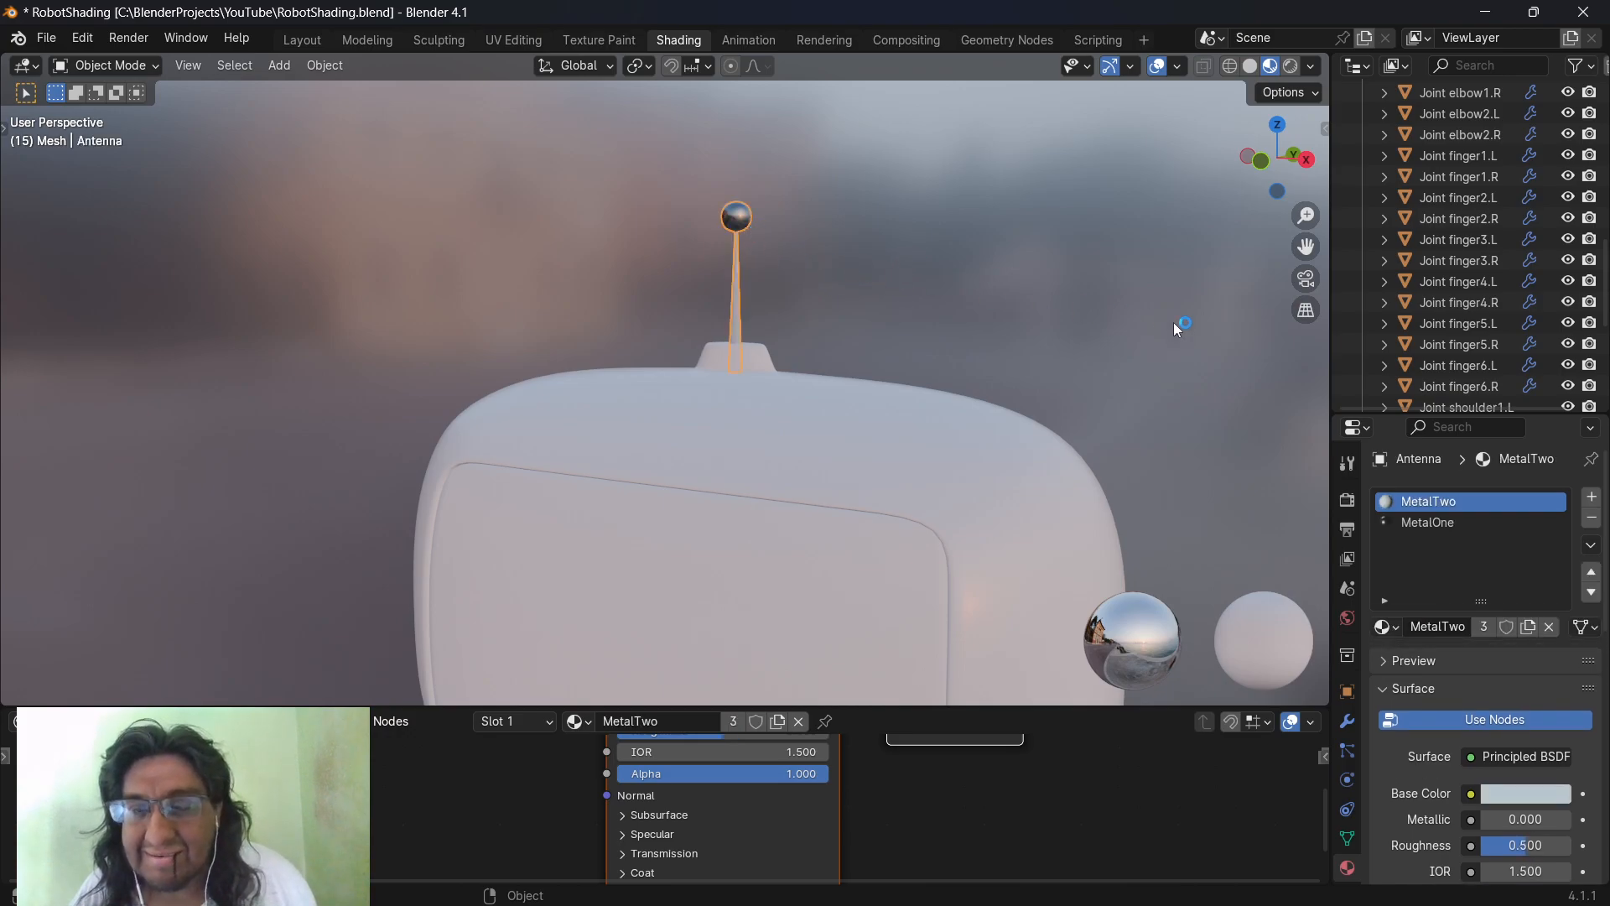
scroll(1473, 326, "up", 15)
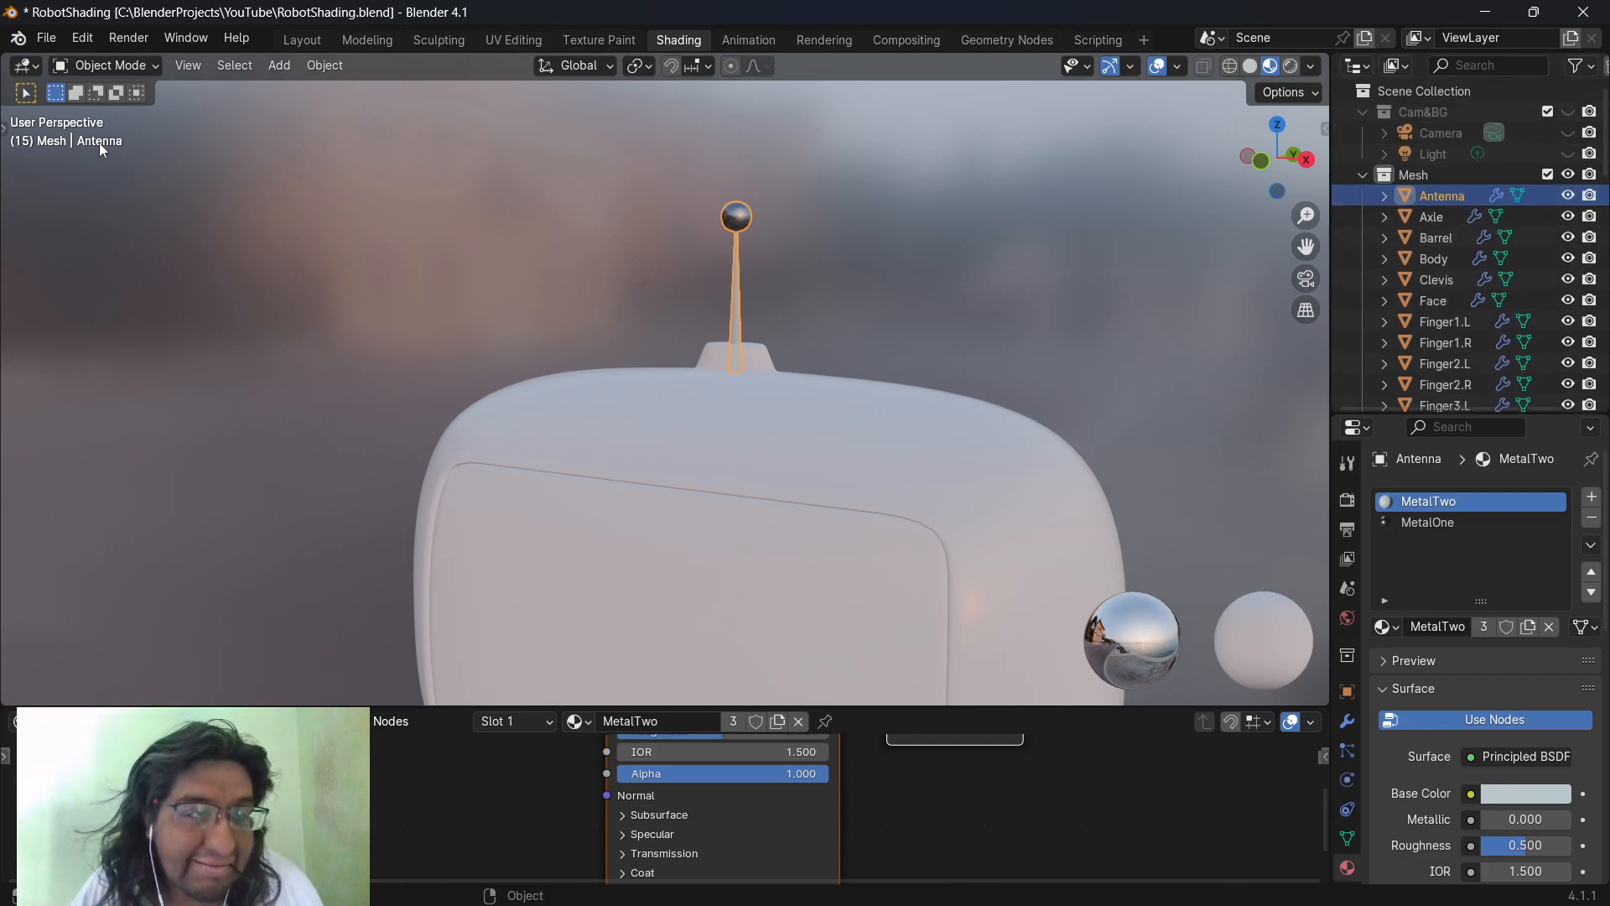
Select the tire at the base of the robot to check its object name
scroll(295, 327, "down", 1)
middle_click_drag(874, 380, 879, 158, "shift")
scroll(937, 513, "down", 6)
middle_click_drag(853, 651, 870, 406, "shift")
scroll(859, 411, "up", 5)
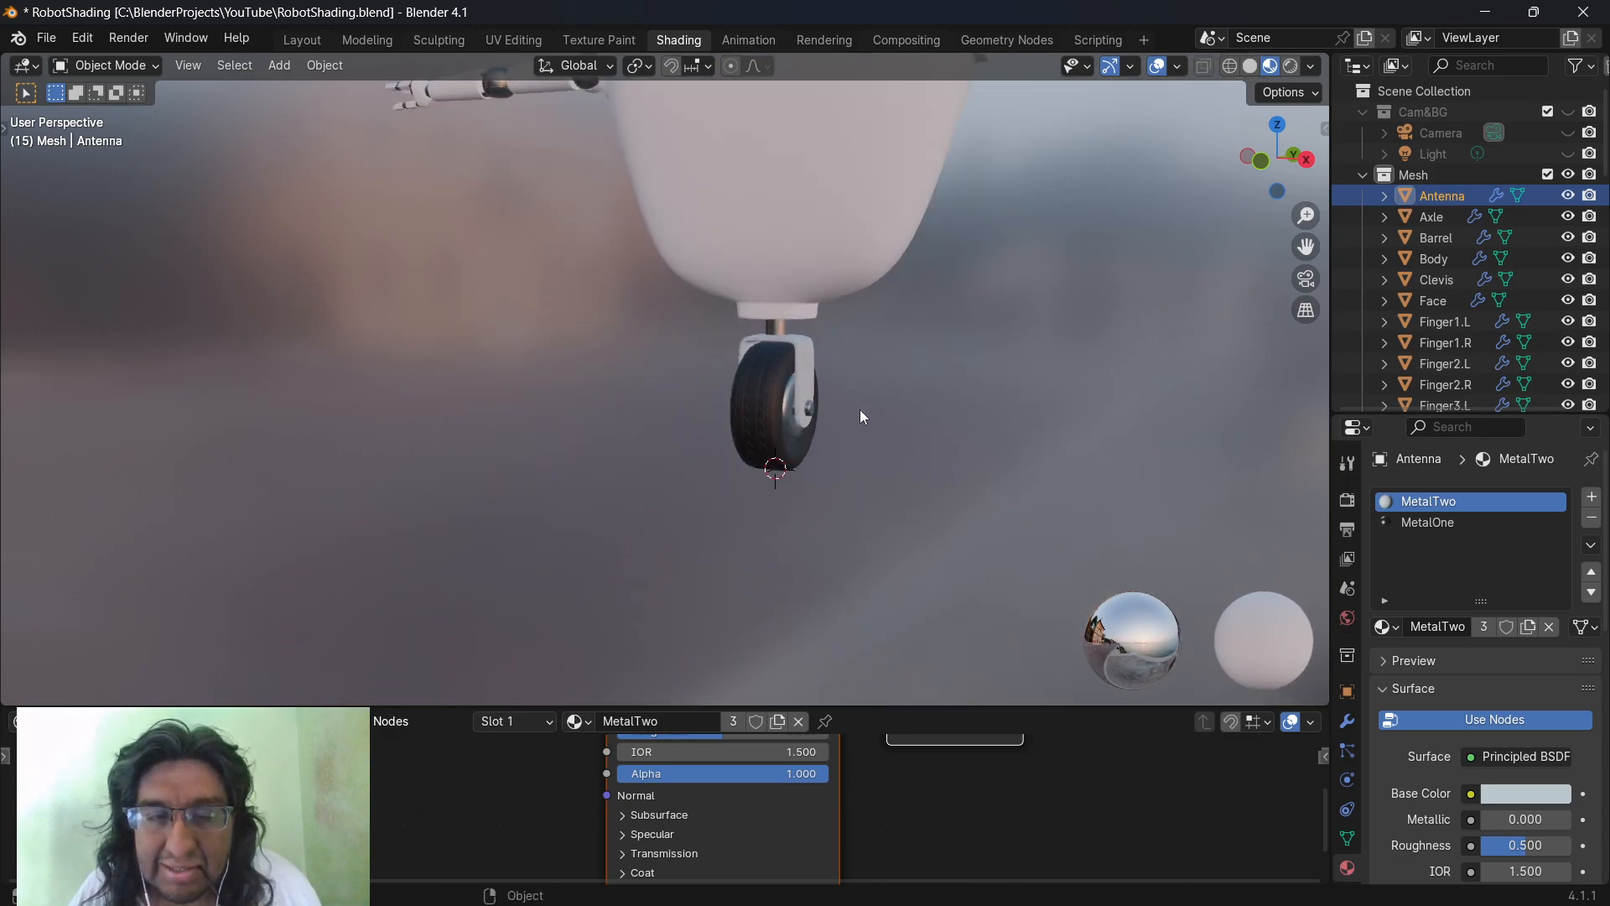
middle_click_drag(937, 450, 908, 387, "shift")
left_click(762, 404)
middle_click_drag(931, 321, 862, 424, "shift")
scroll(862, 456, "up", 1)
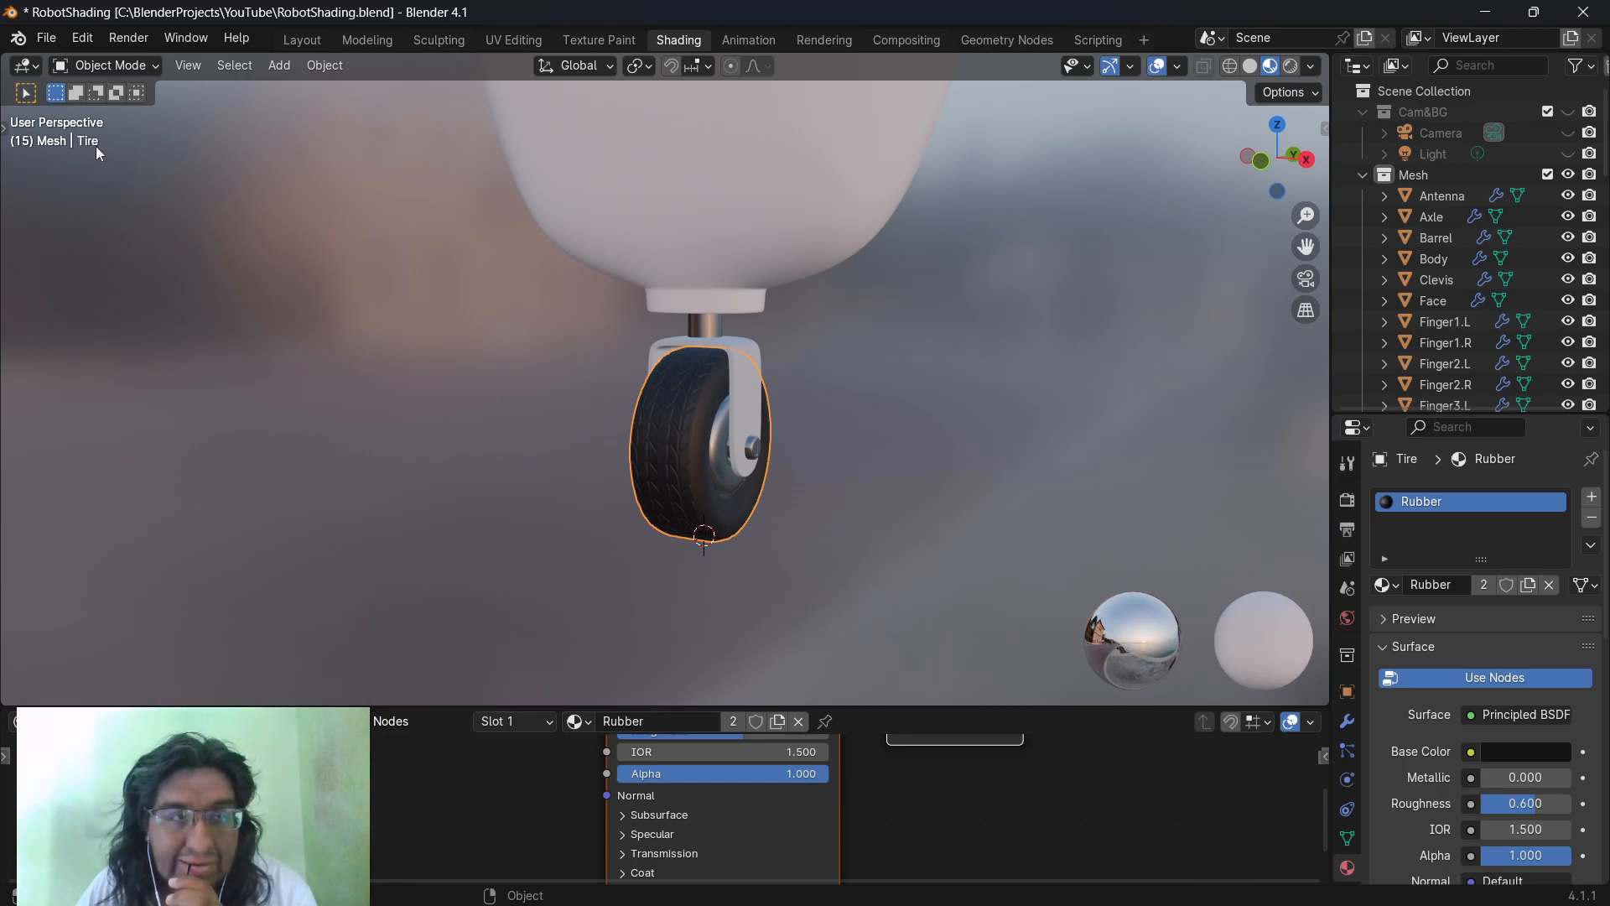
Check the object names of the wheel's barrel, axle, clevis and rod, and of the robot's body, by selecting each in turn
left_click(728, 472)
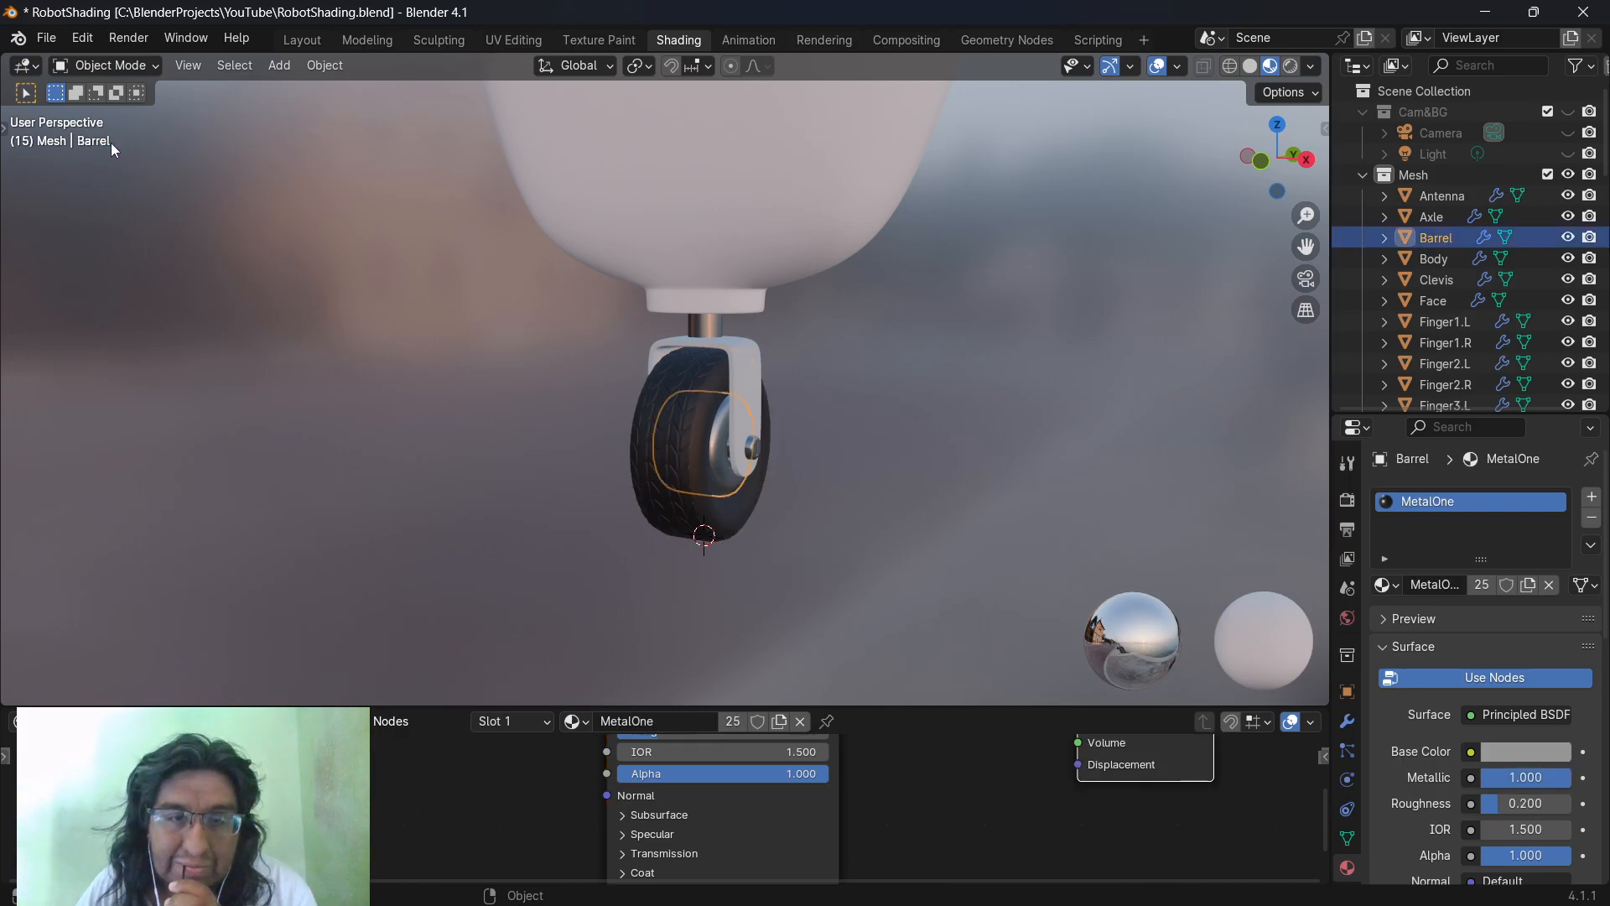
left_click(753, 449)
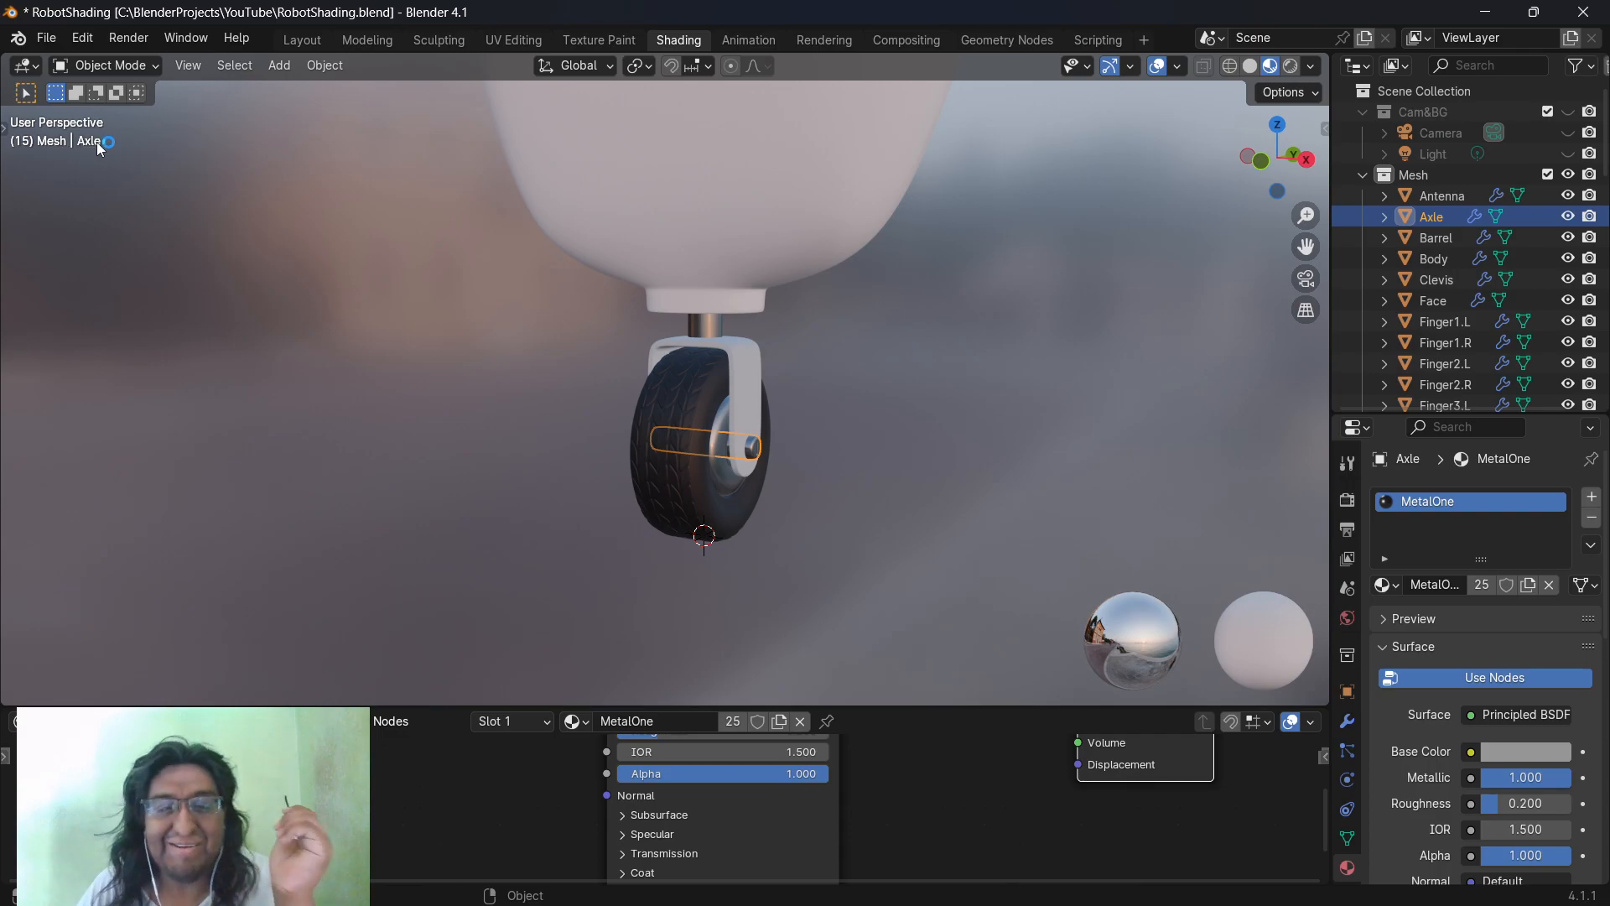
left_click(749, 388)
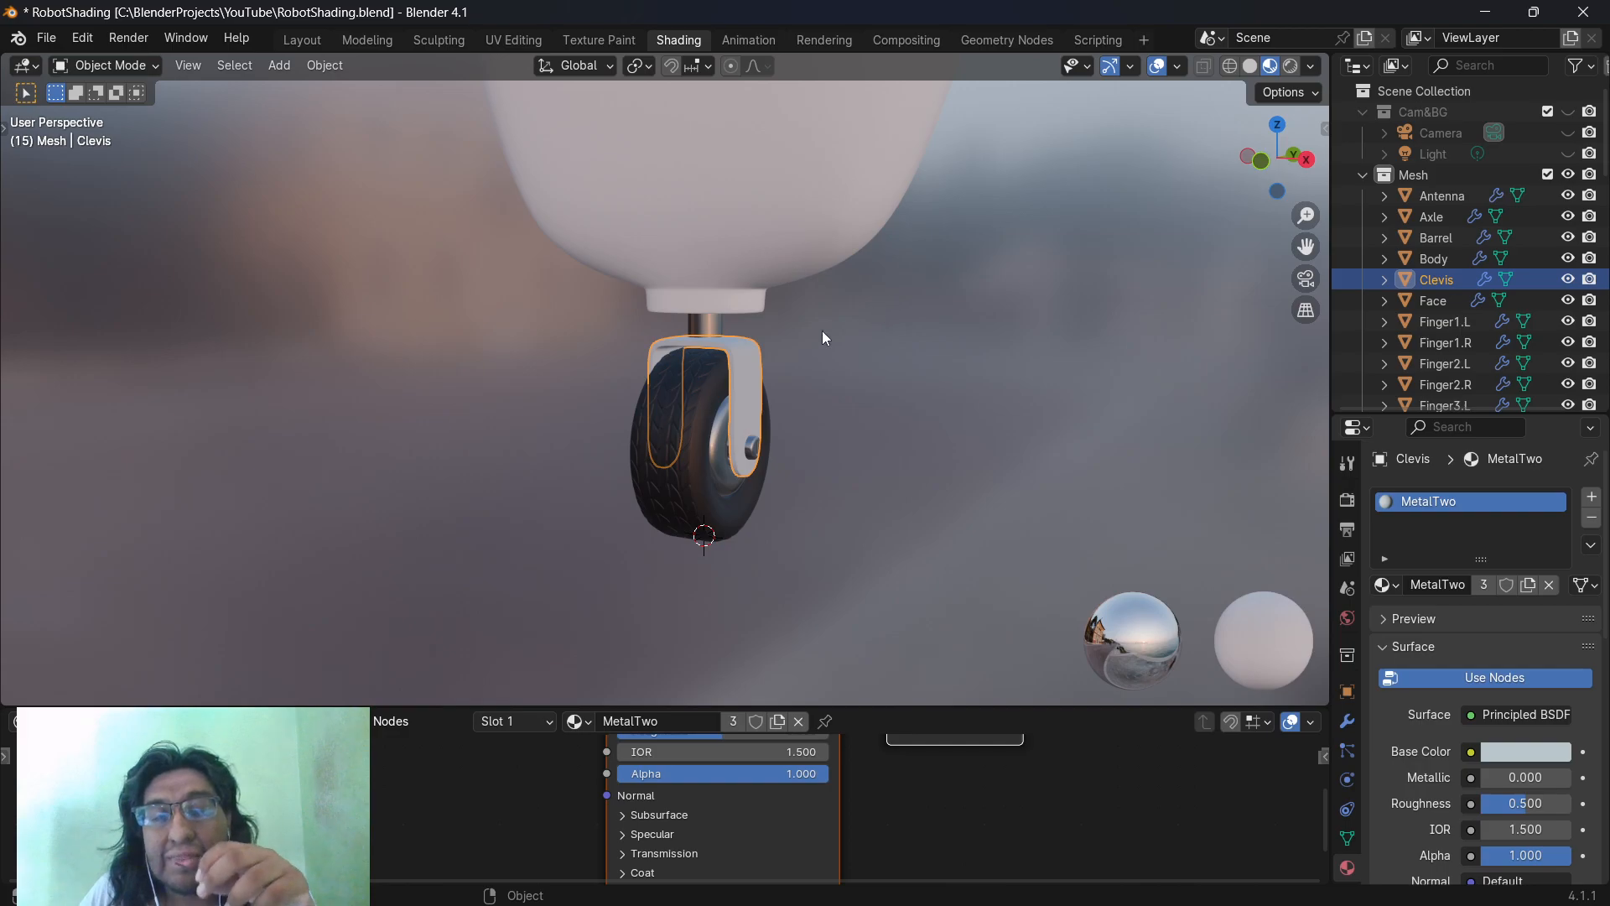
left_click(706, 332)
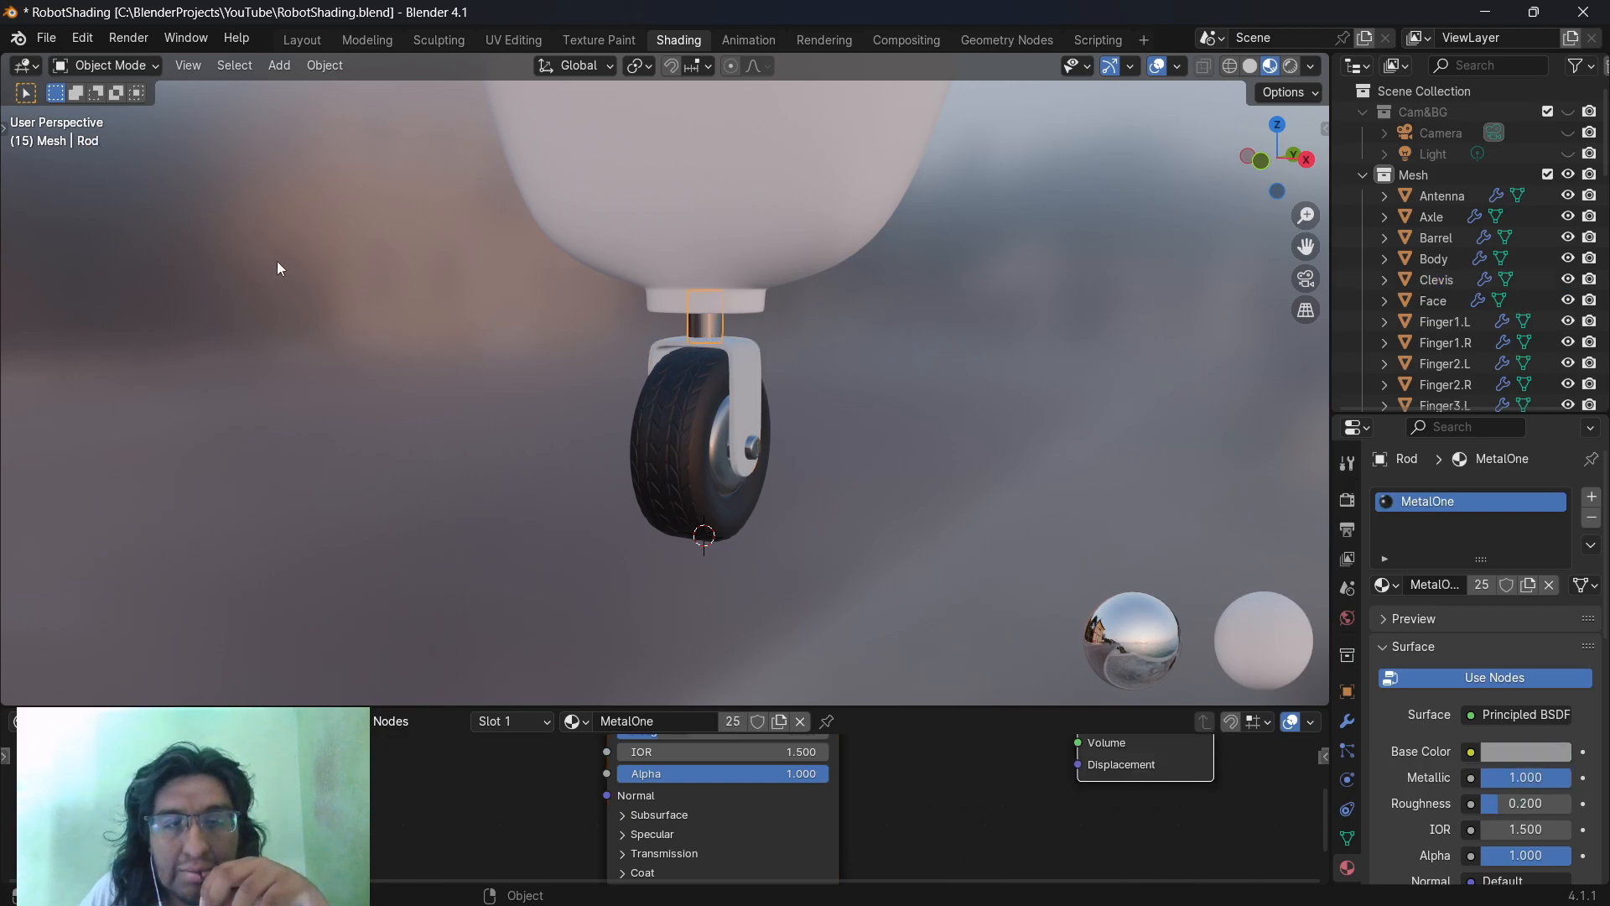
left_click(751, 235)
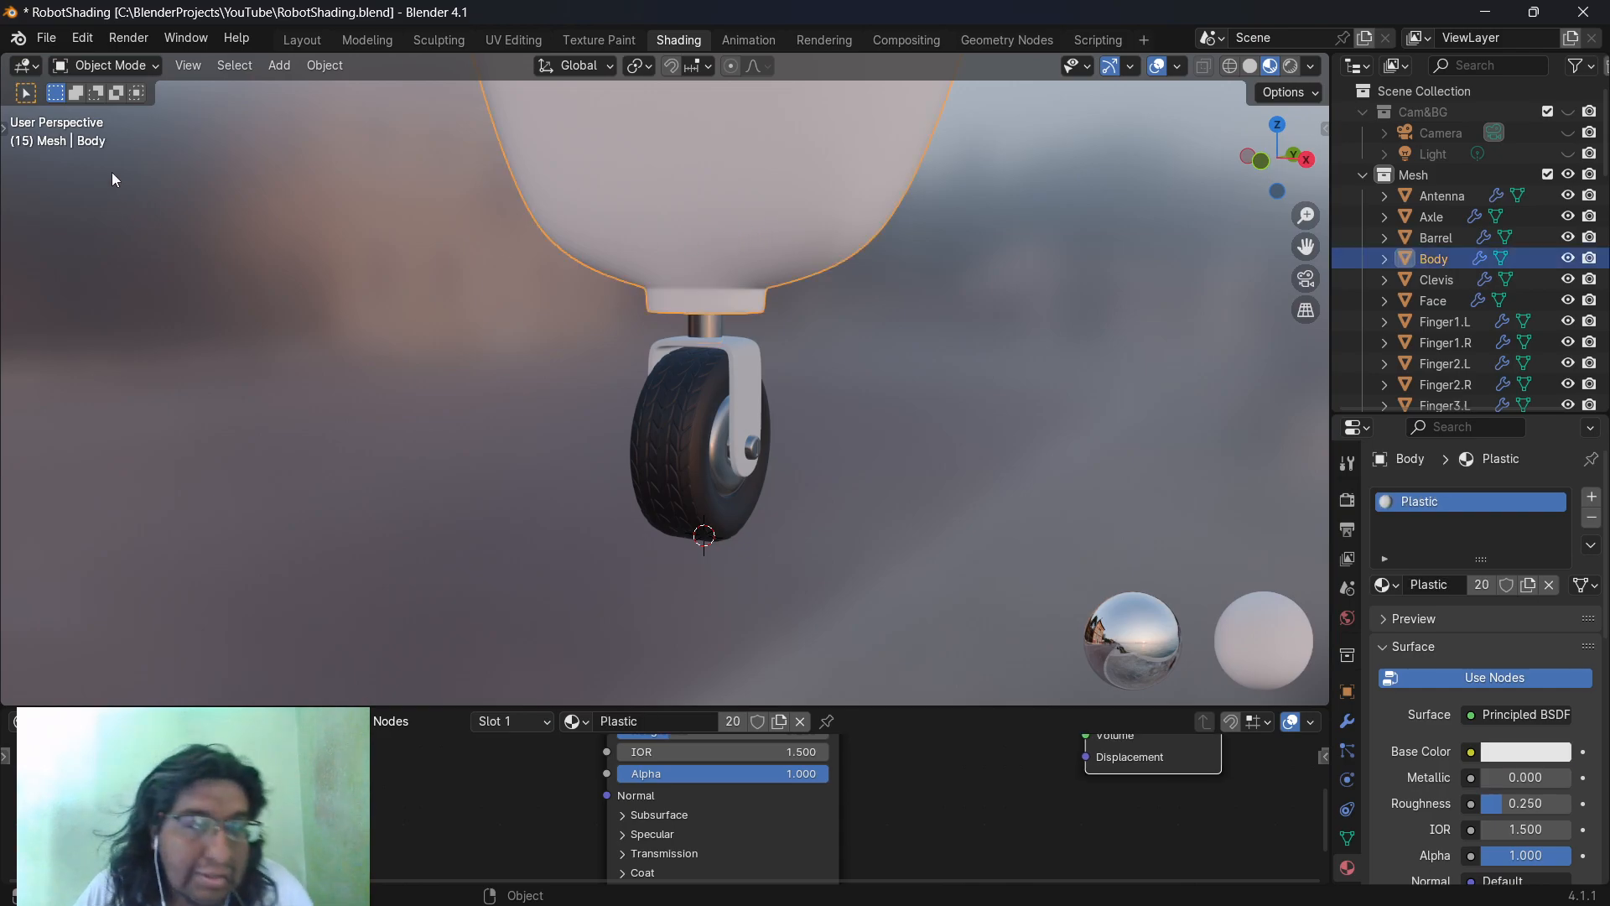
Check the names of the left arm's two shoulder joint pieces and upper arm by selecting each in turn
middle_click_drag(923, 299, 830, 565, "shift")
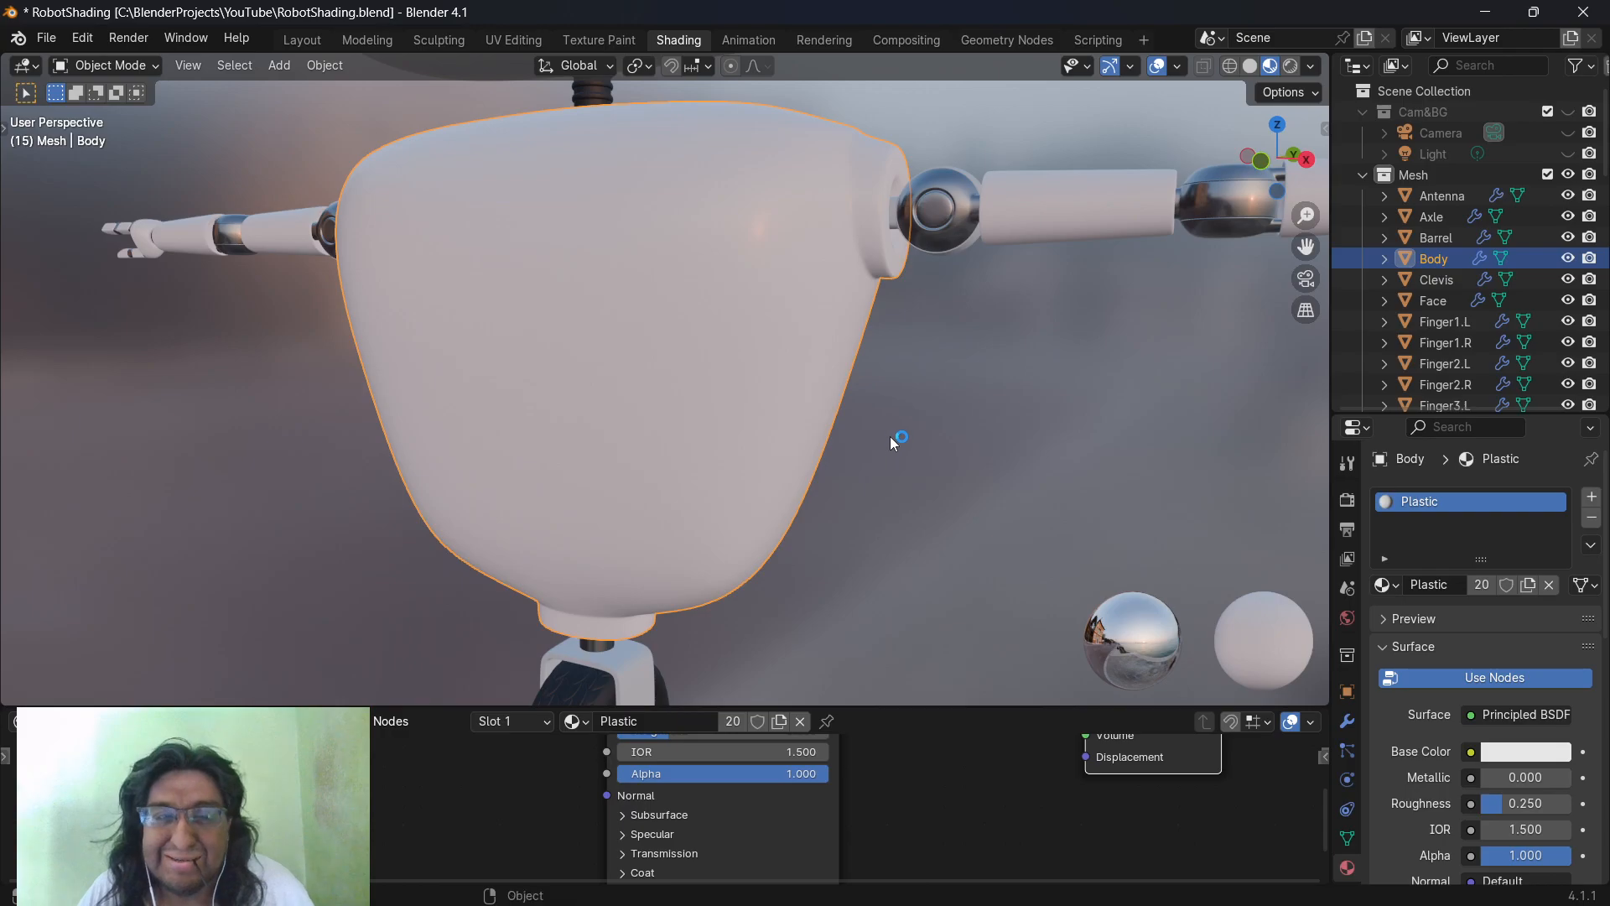
middle_click_drag(898, 428, 808, 572, "shift")
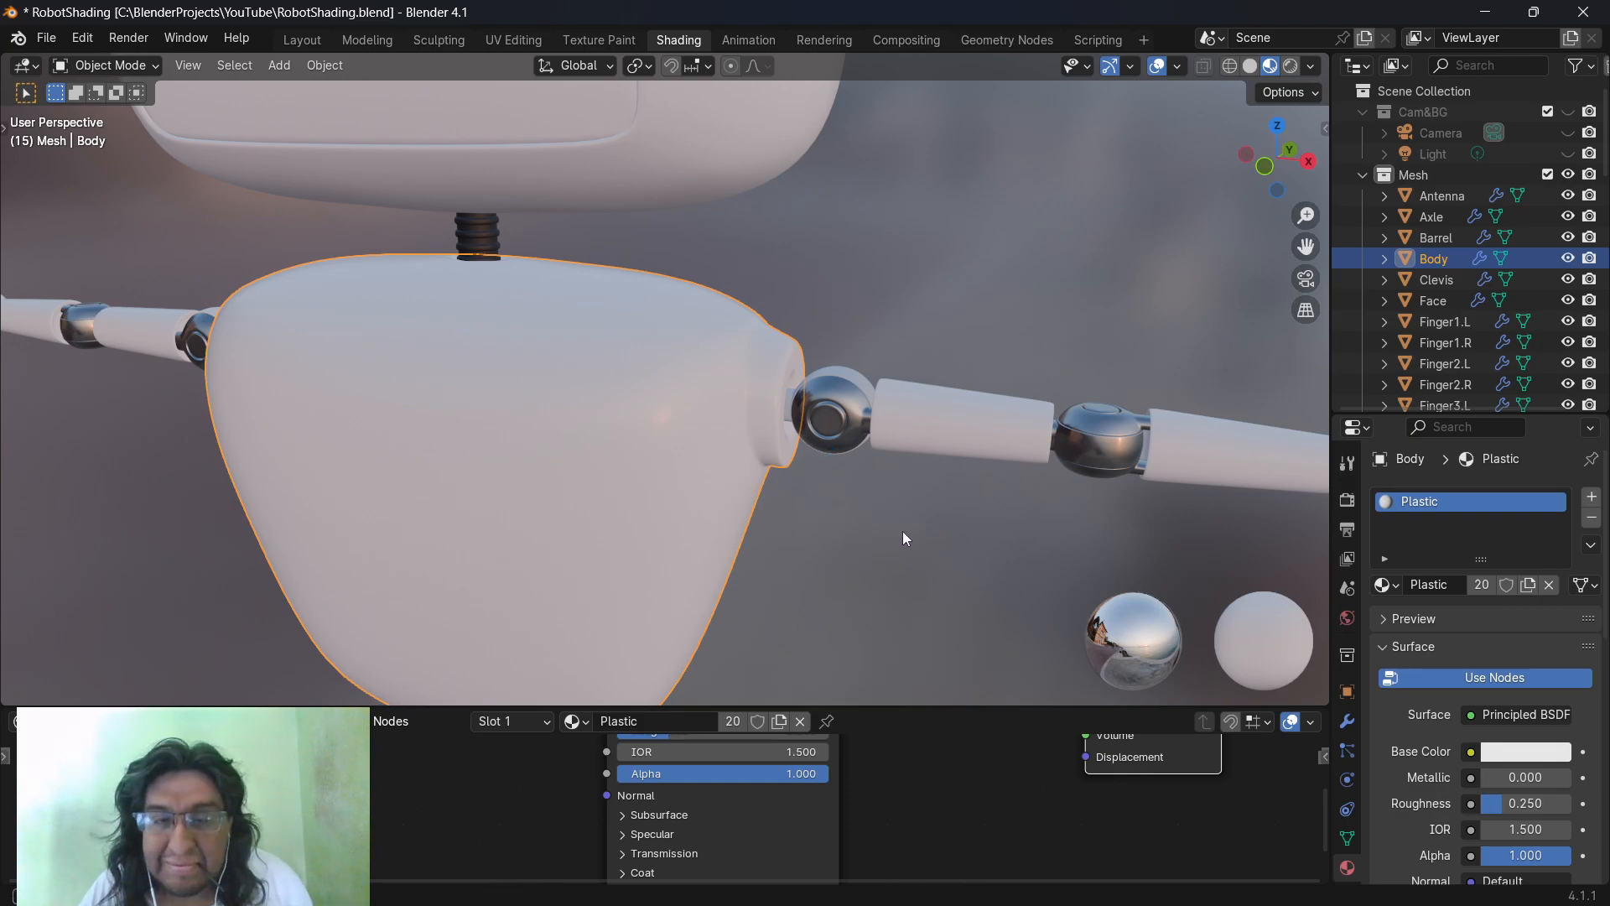
middle_click_drag(913, 535, 612, 475, "shift")
middle_click_drag(514, 475, 525, 518)
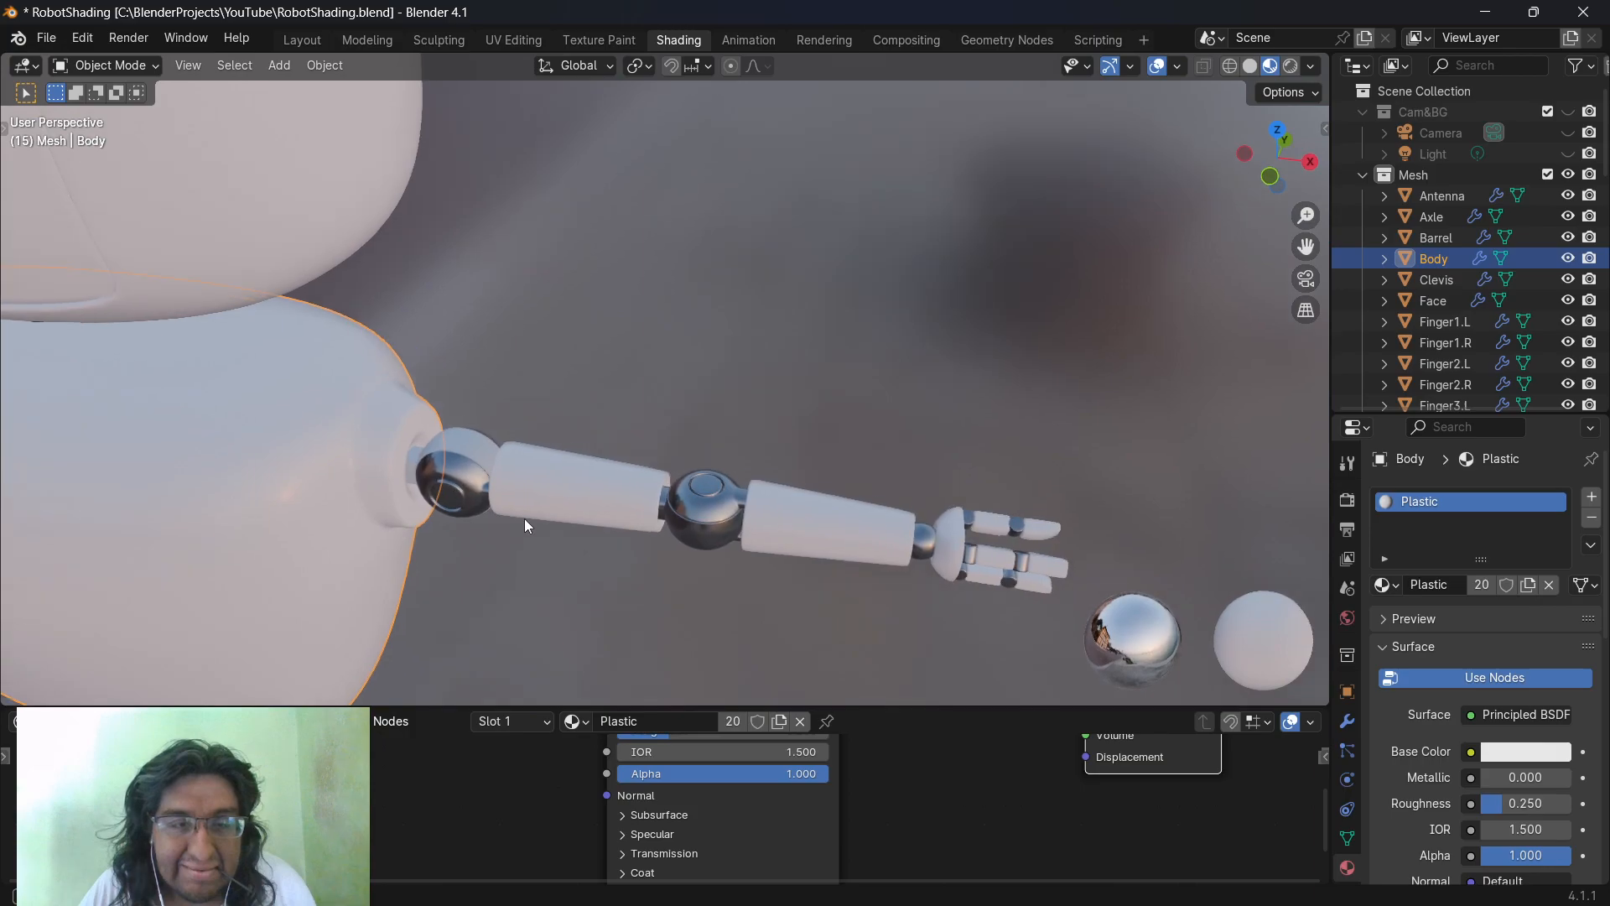
left_click(480, 460)
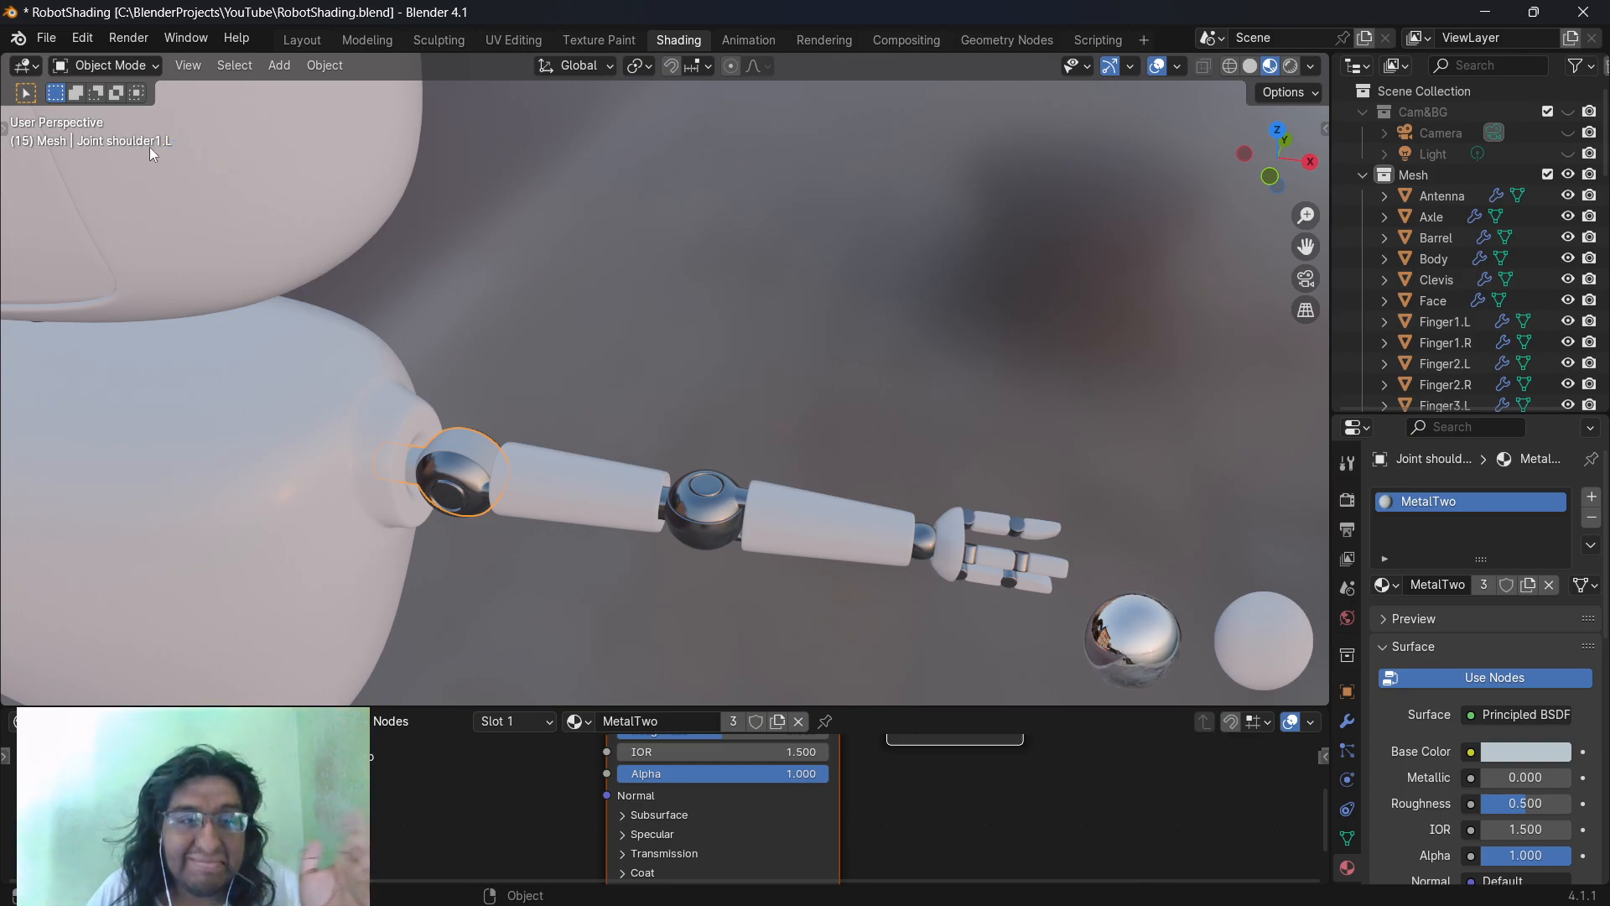
left_click(459, 484)
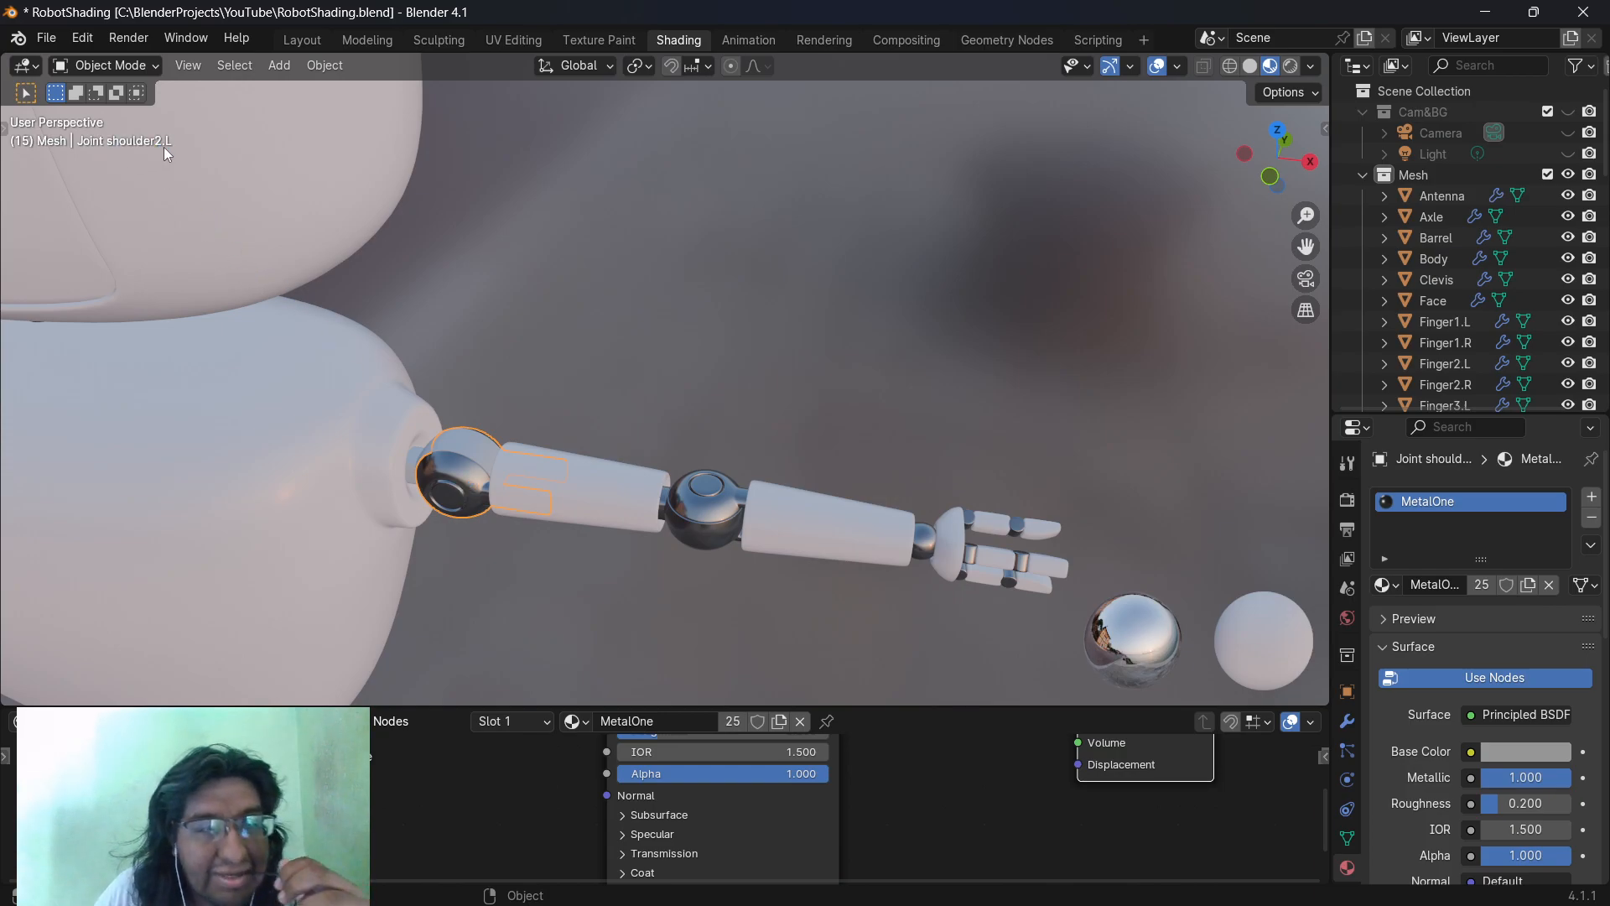
left_click(608, 510)
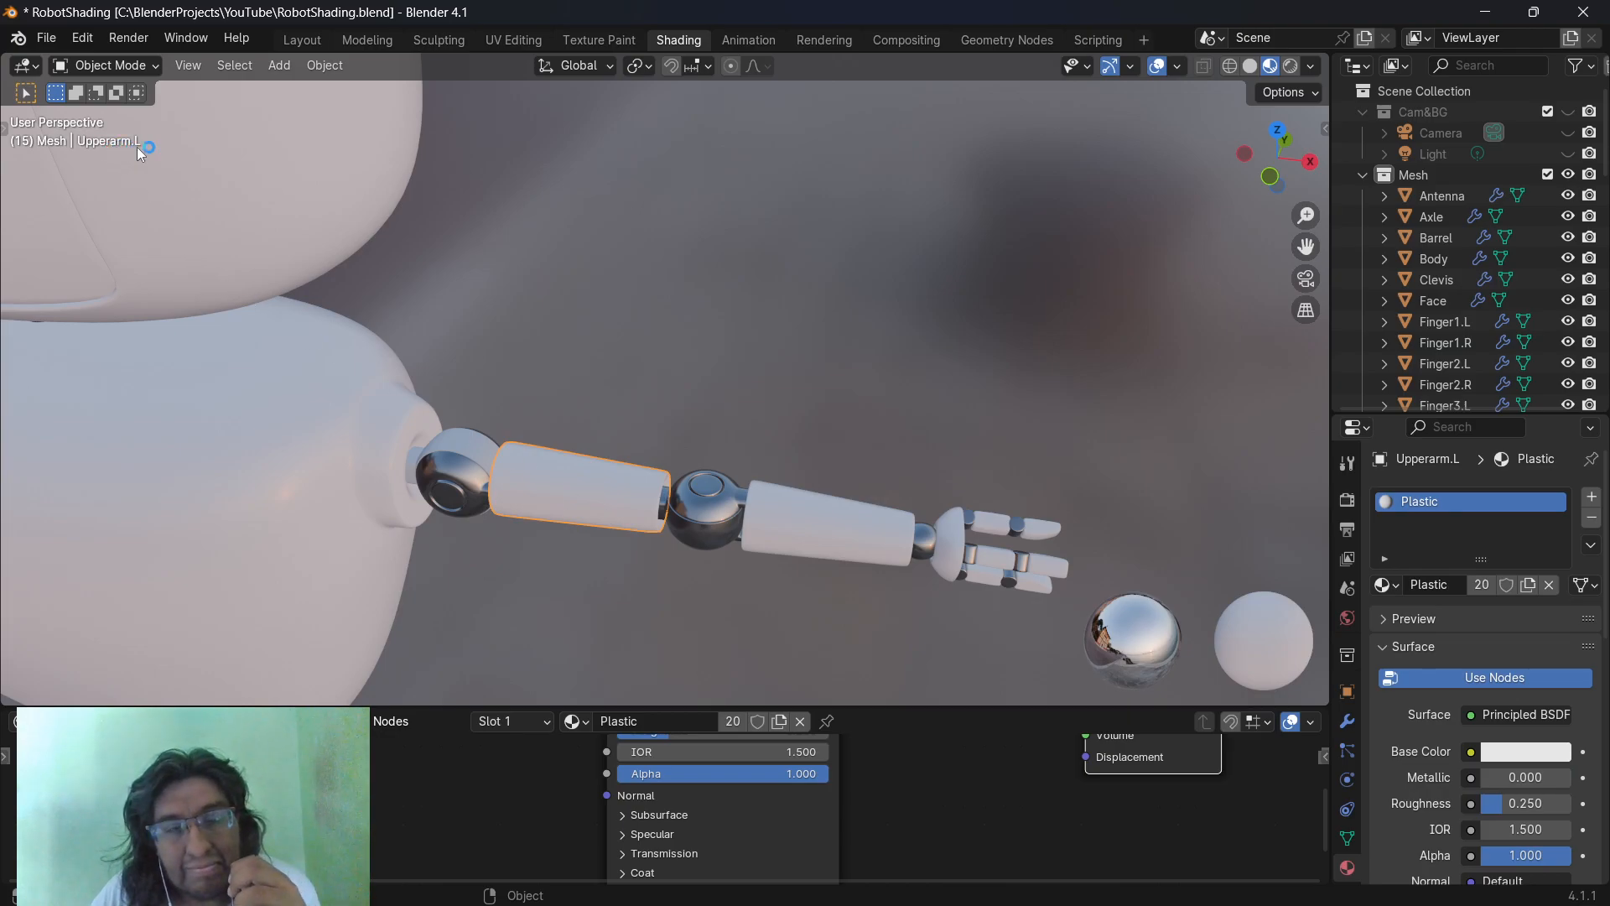
Check the names of the left arm's two elbow joint pieces, forearm, wrist and palm by selecting each in turn
left_click(702, 520)
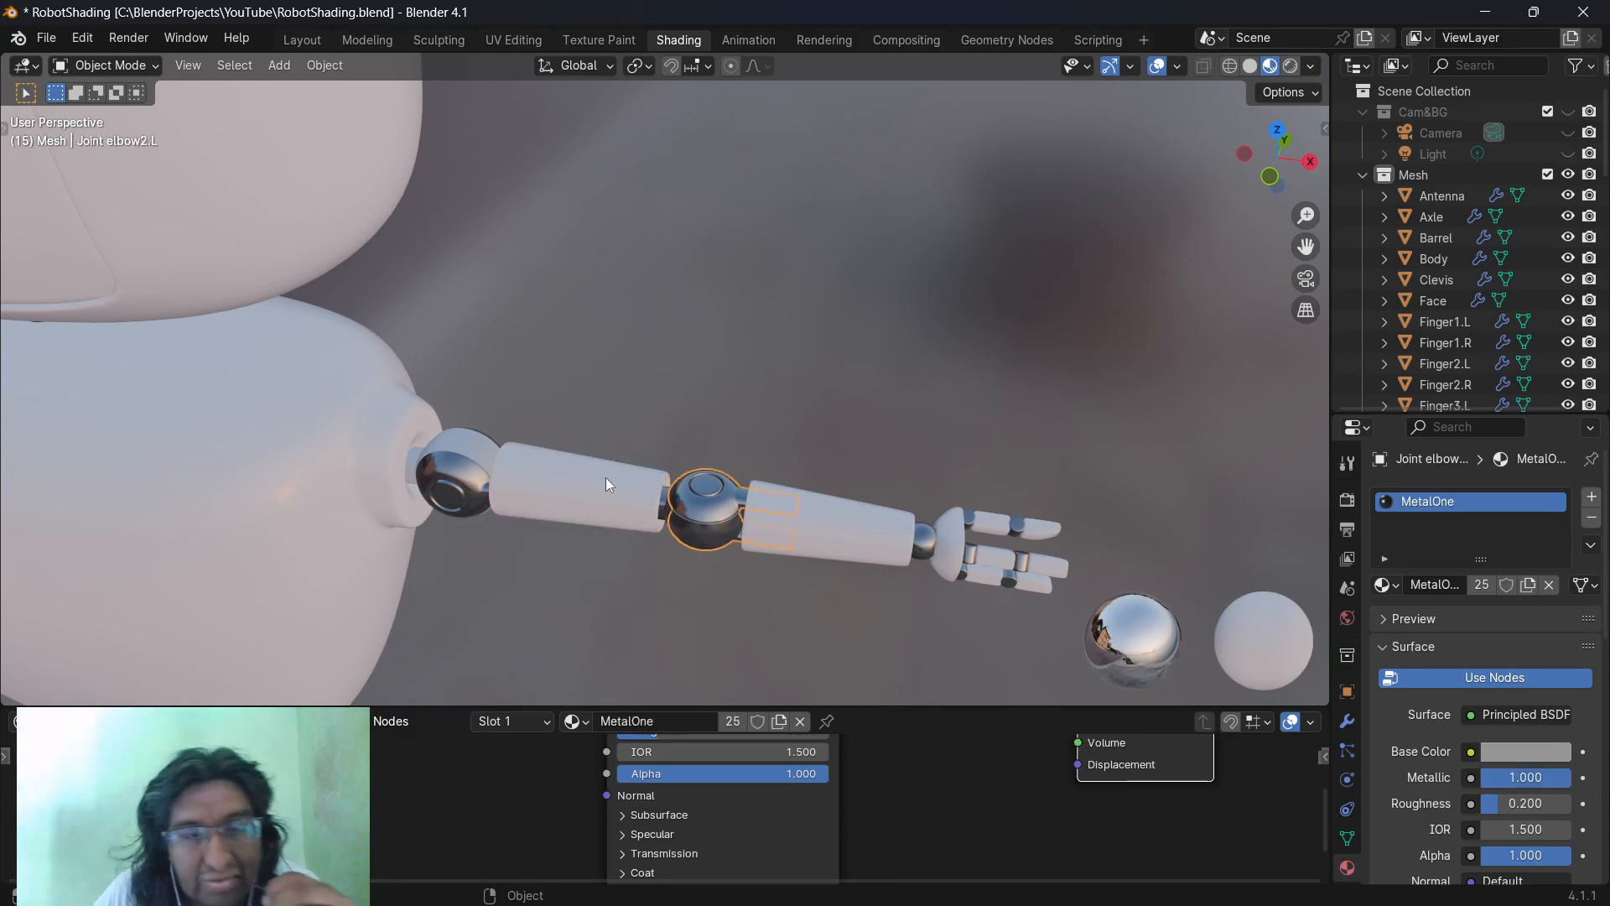
middle_click_drag(621, 600, 640, 533)
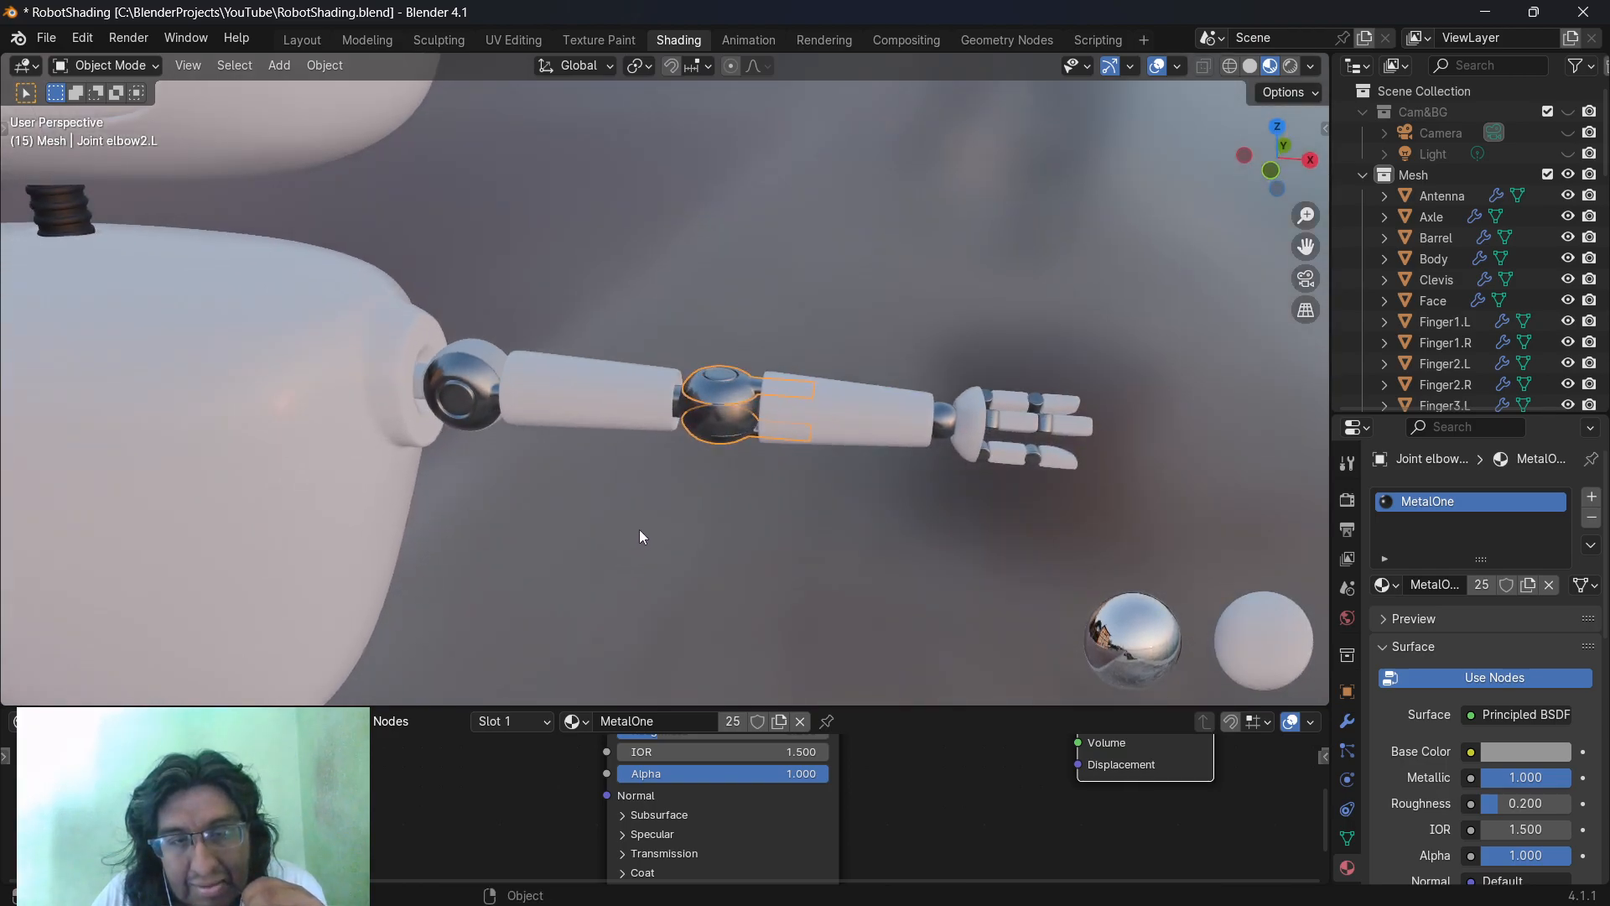
left_click(713, 423)
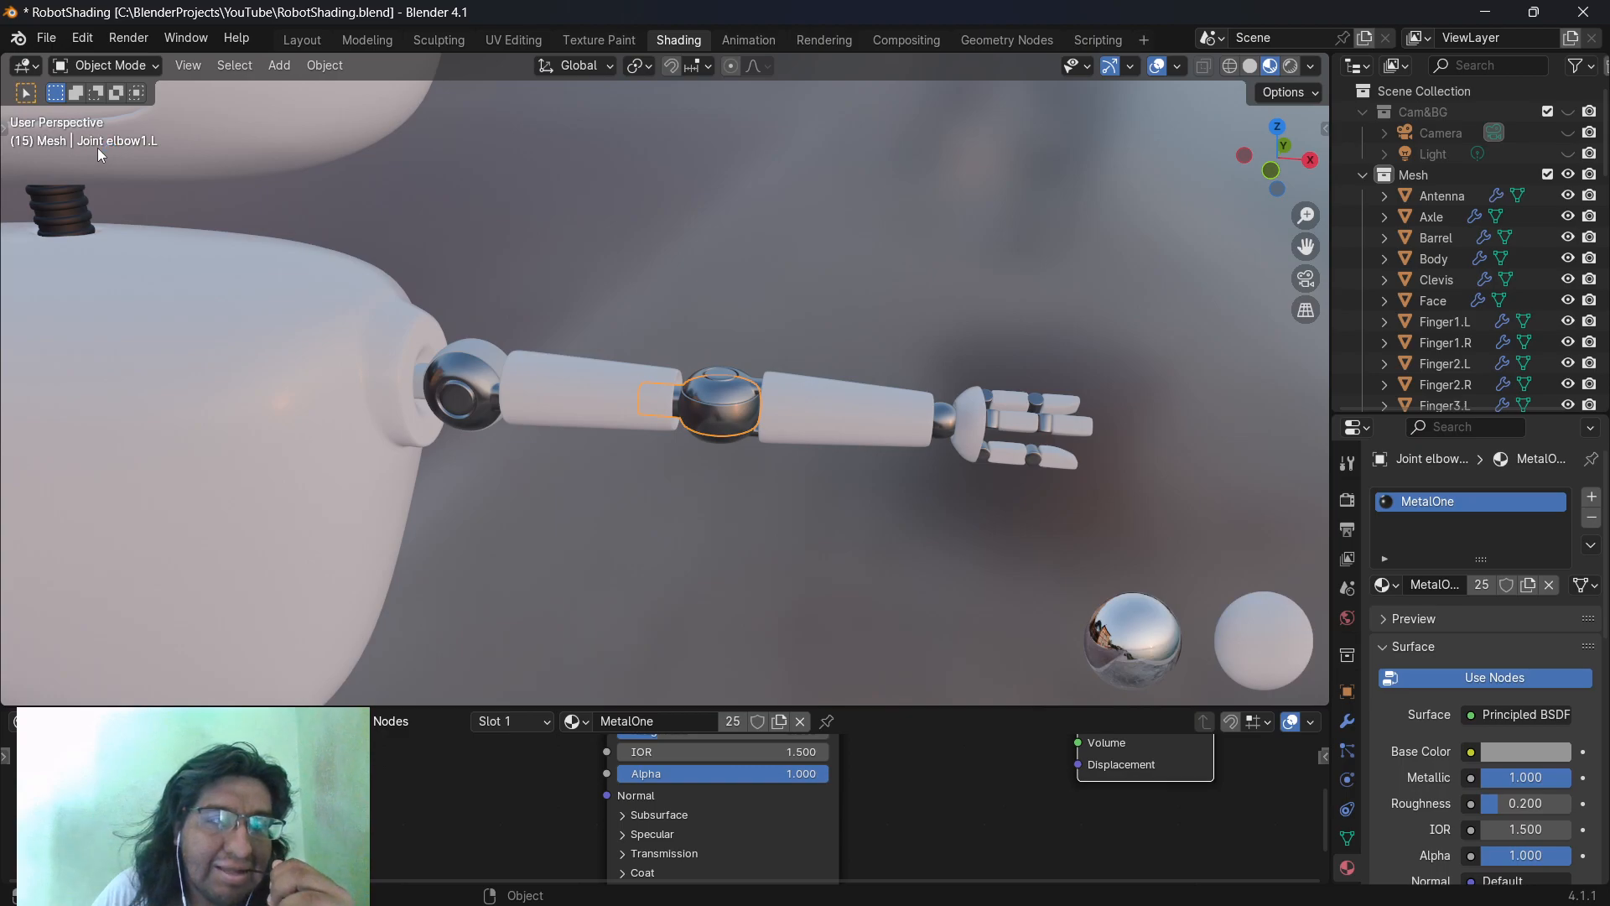
left_click(800, 412)
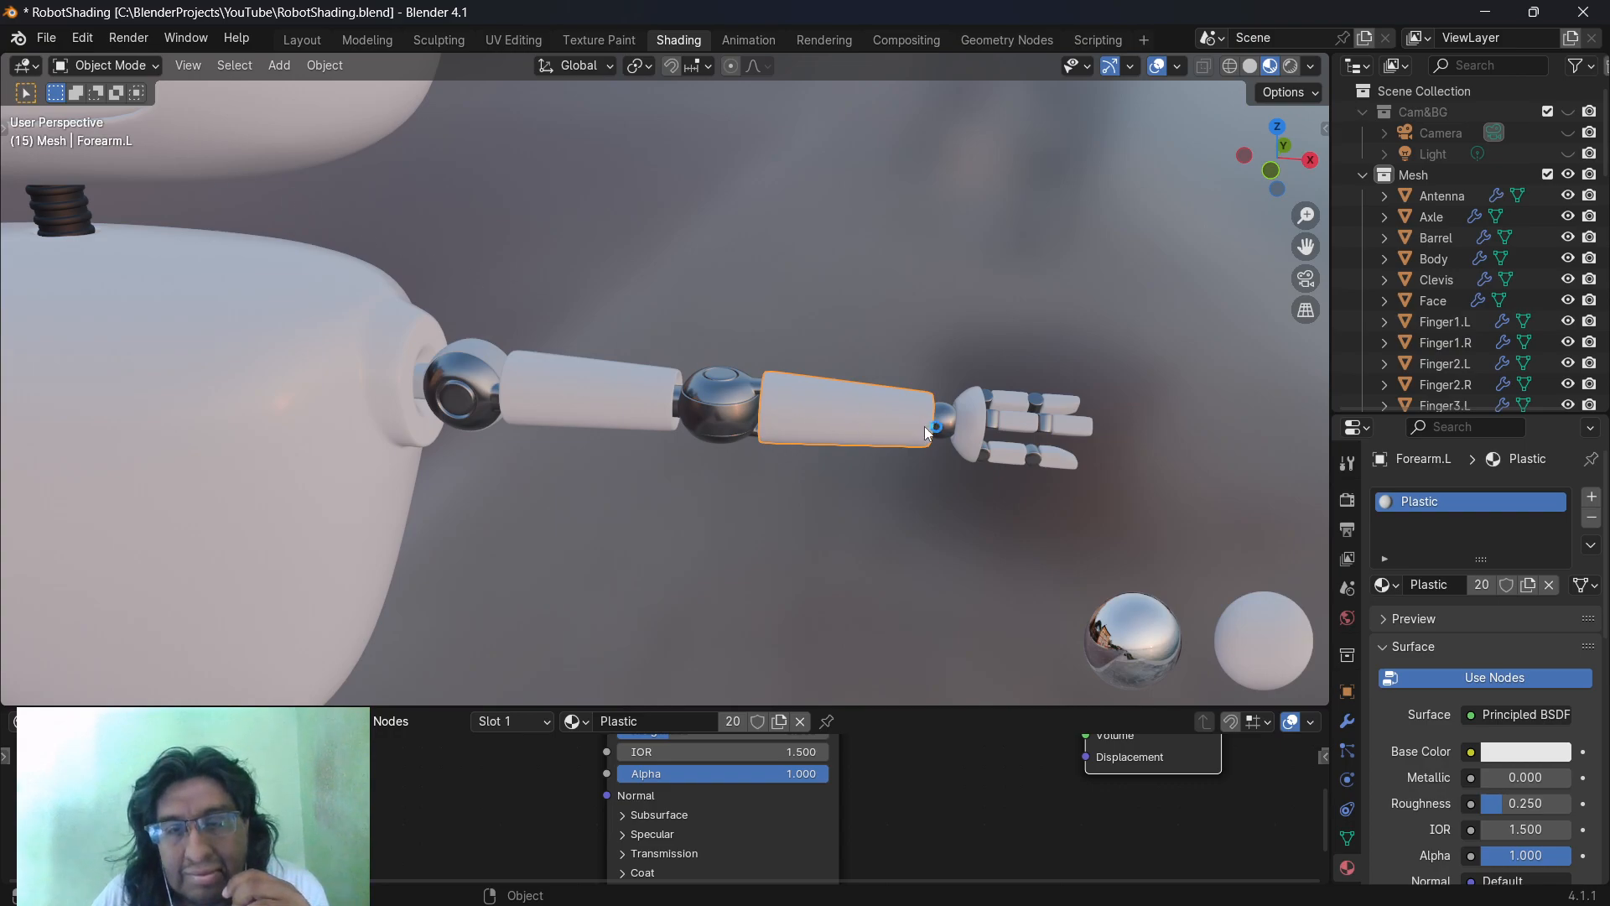
left_click(949, 425)
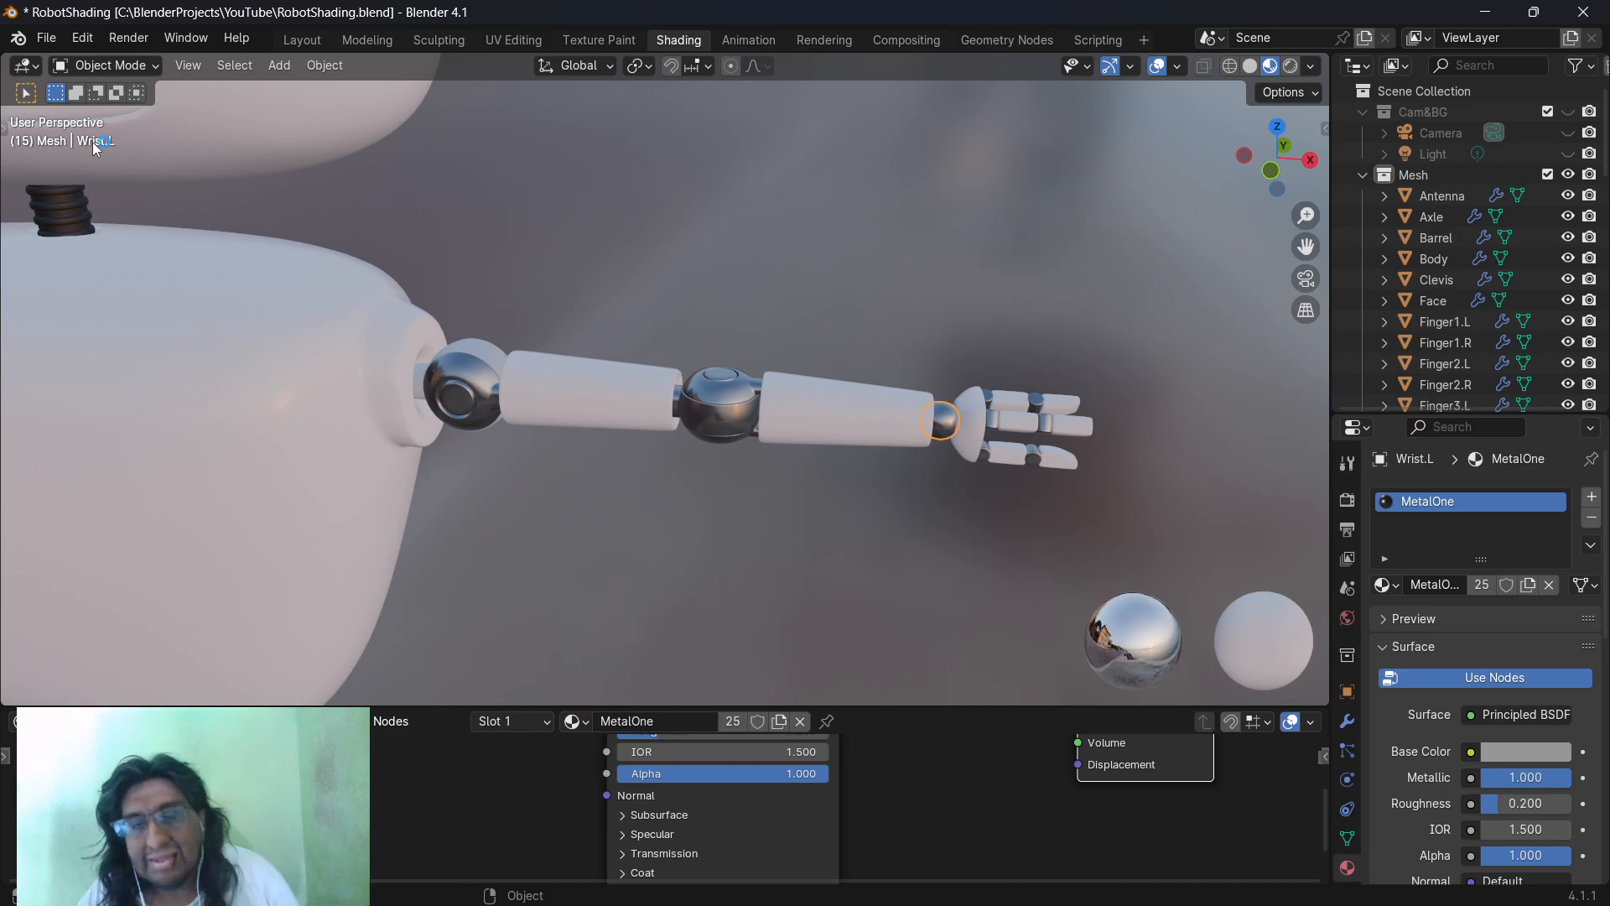
left_click(969, 446)
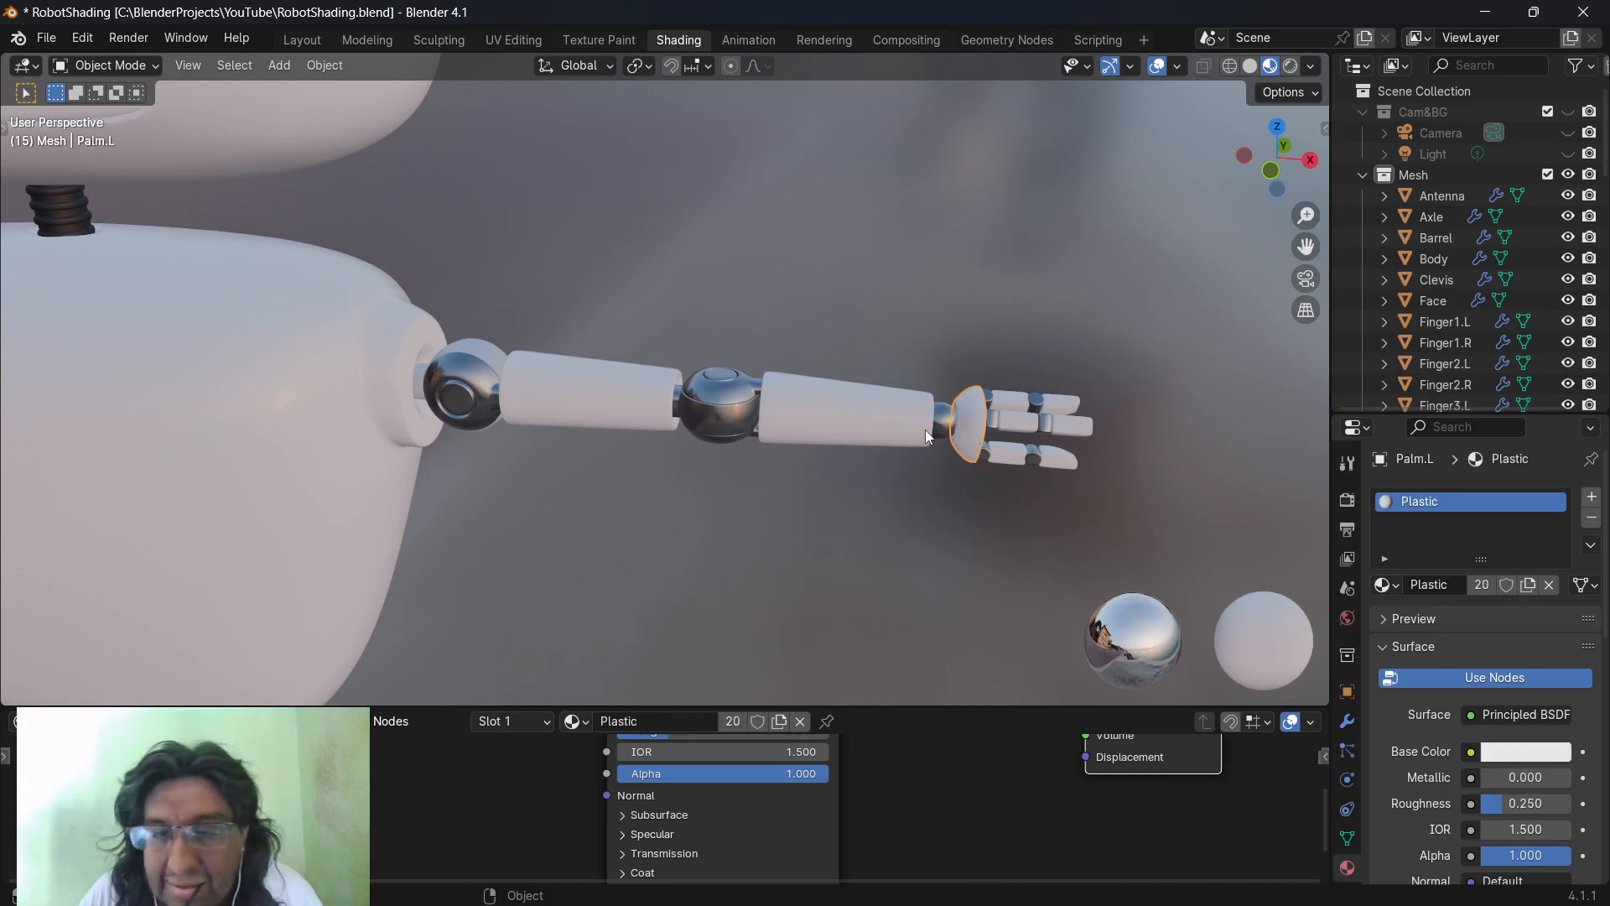
Check the names of the left hand's finger joints, from the knuckles outward, by selecting them one after another
middle_click_drag(998, 522, 807, 512, "shift")
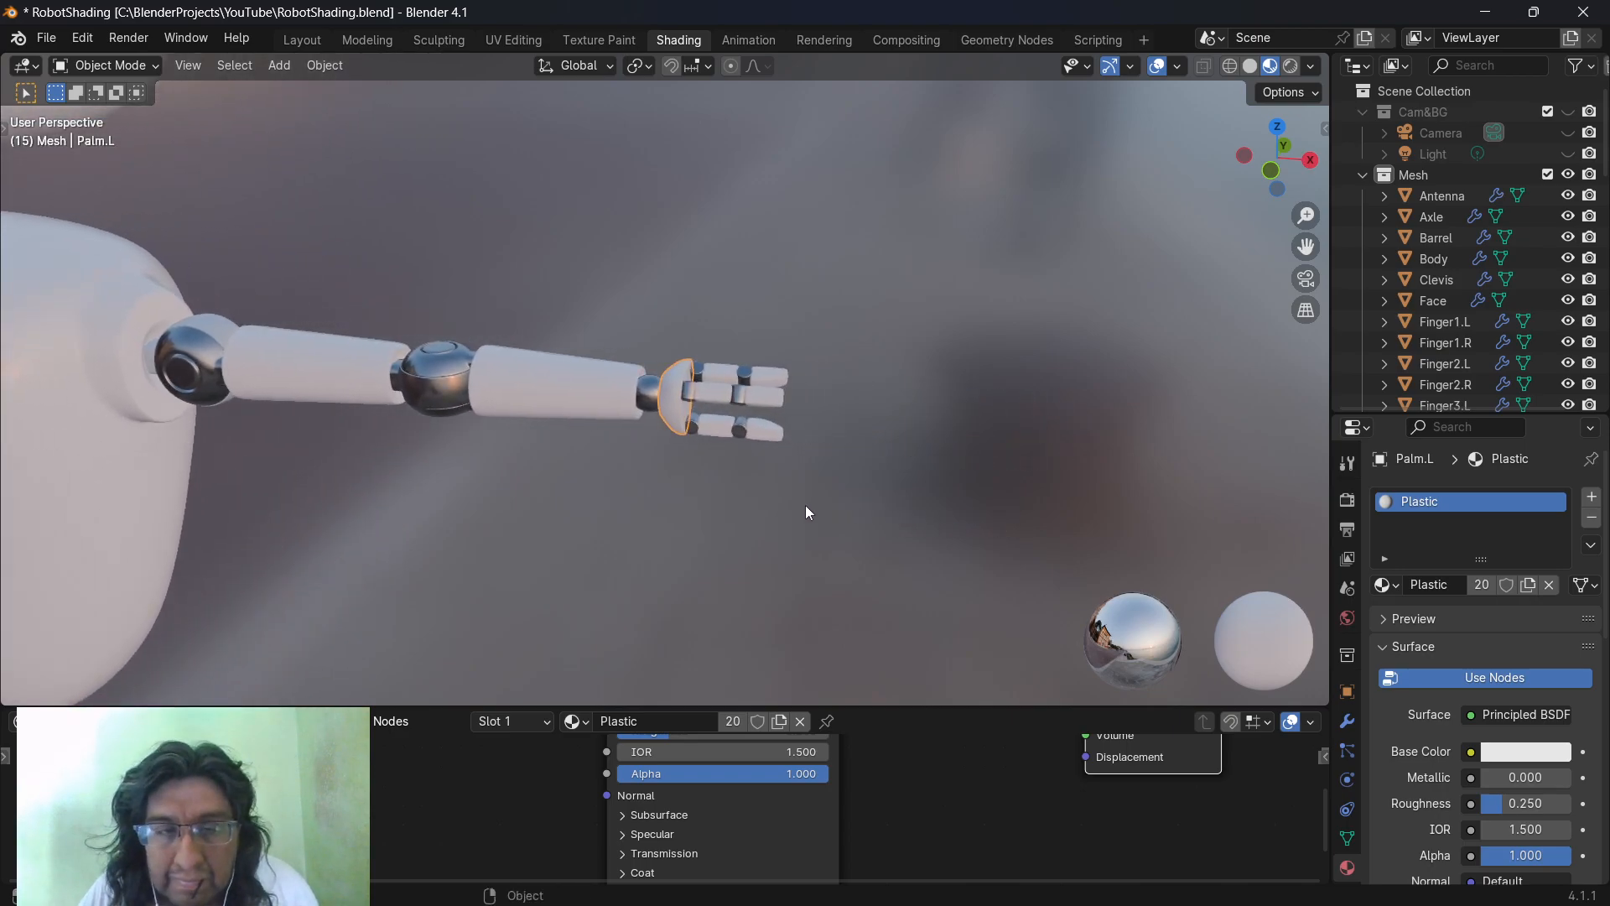
left_click(693, 403)
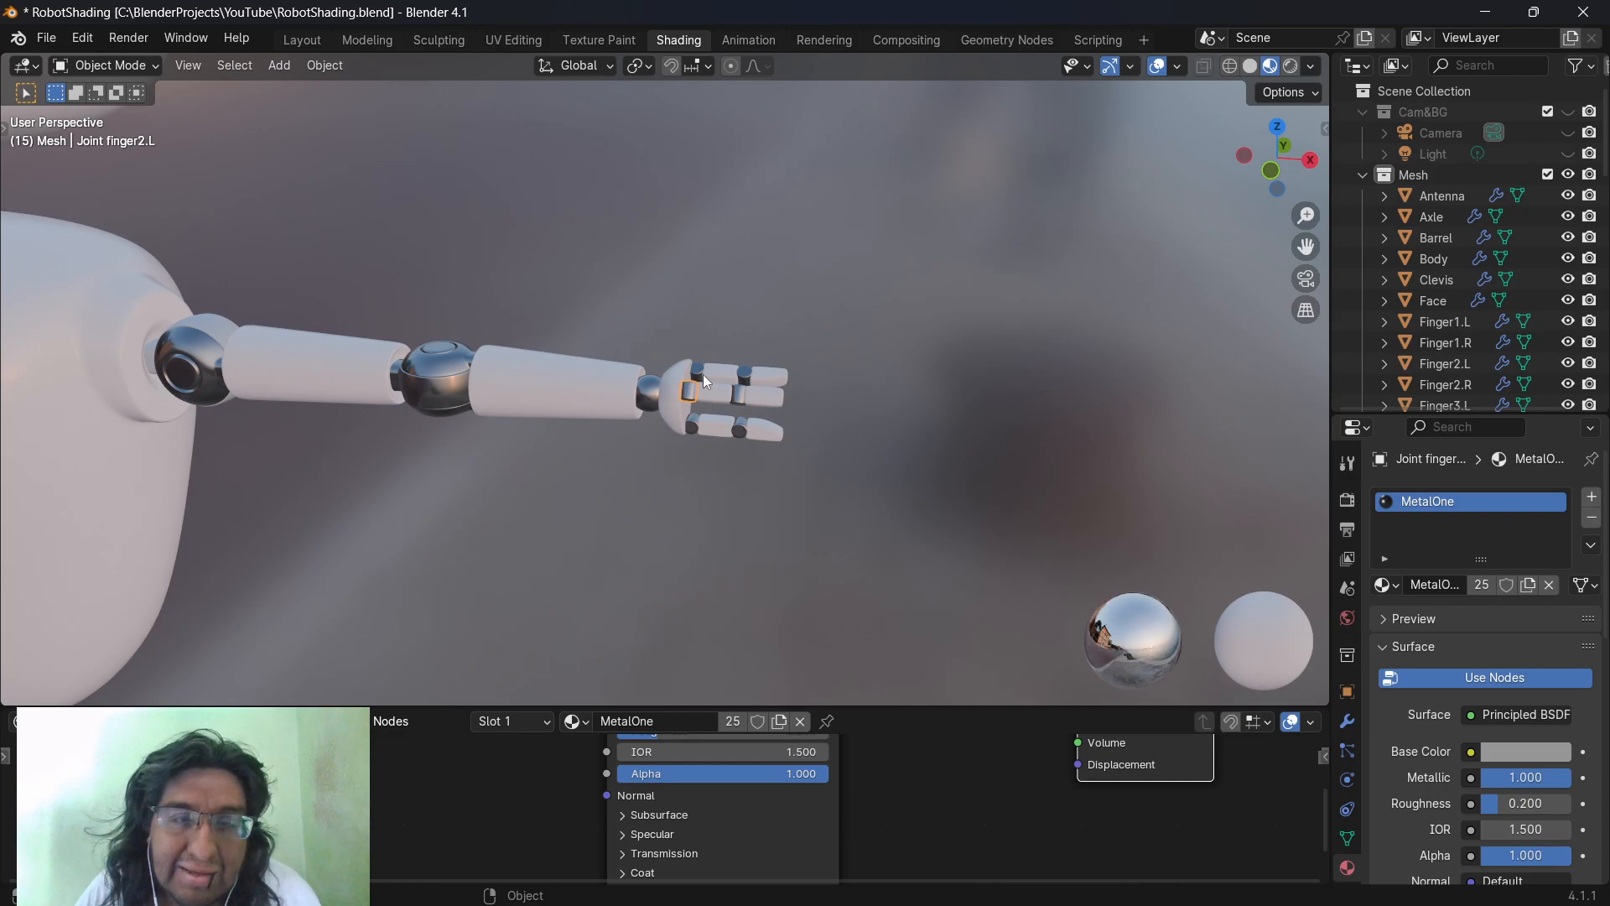
left_click(702, 374)
left_click(698, 369)
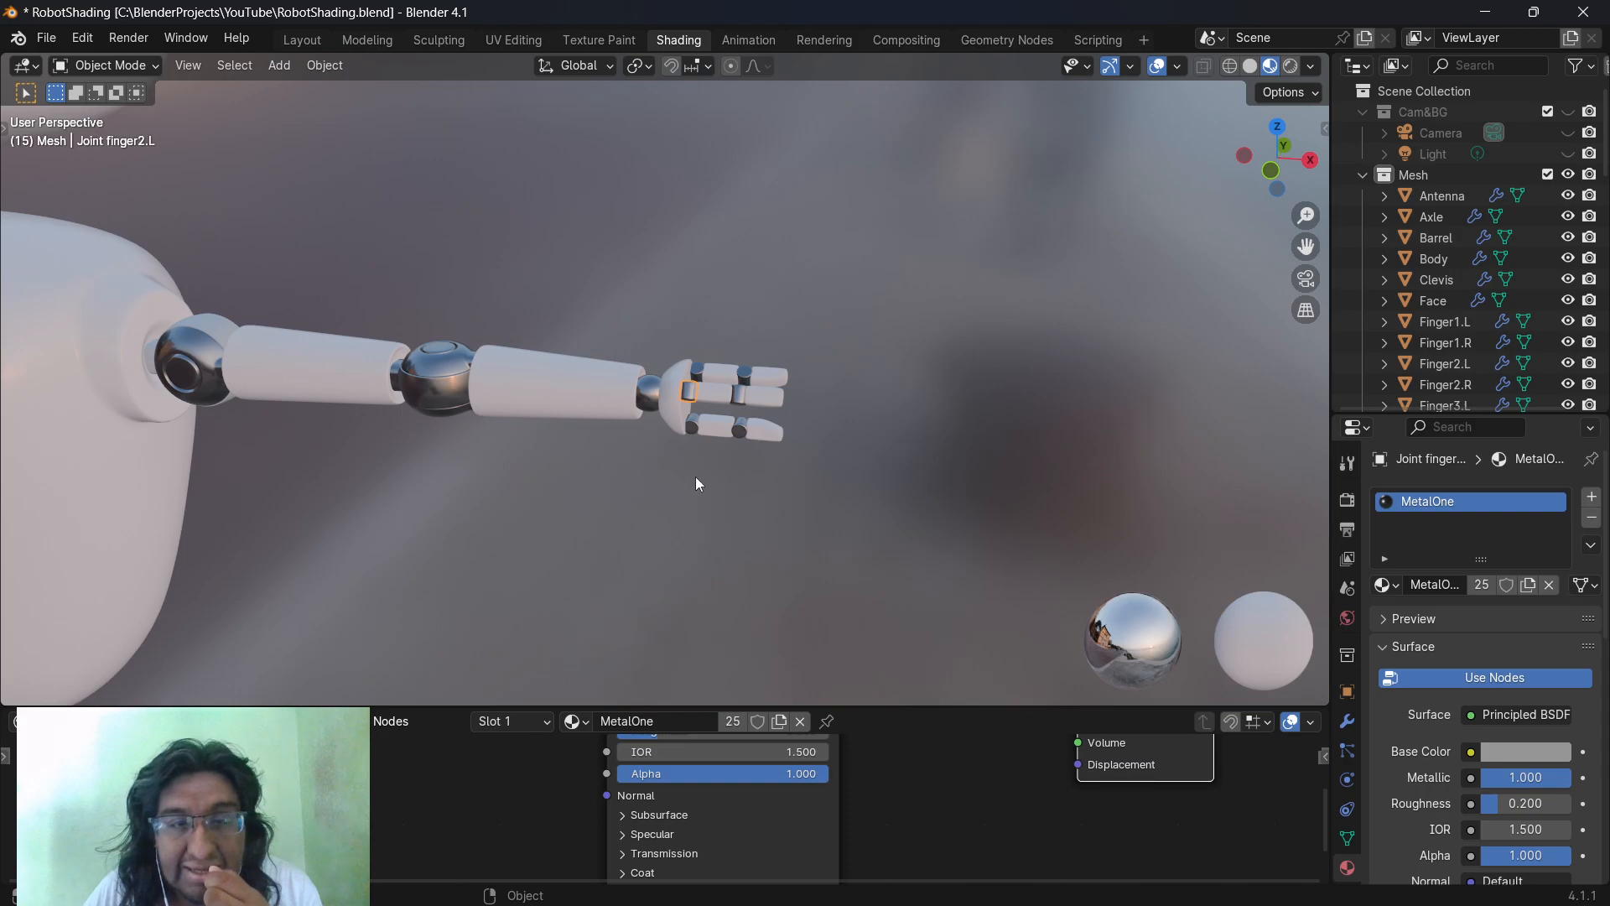
left_click(692, 425)
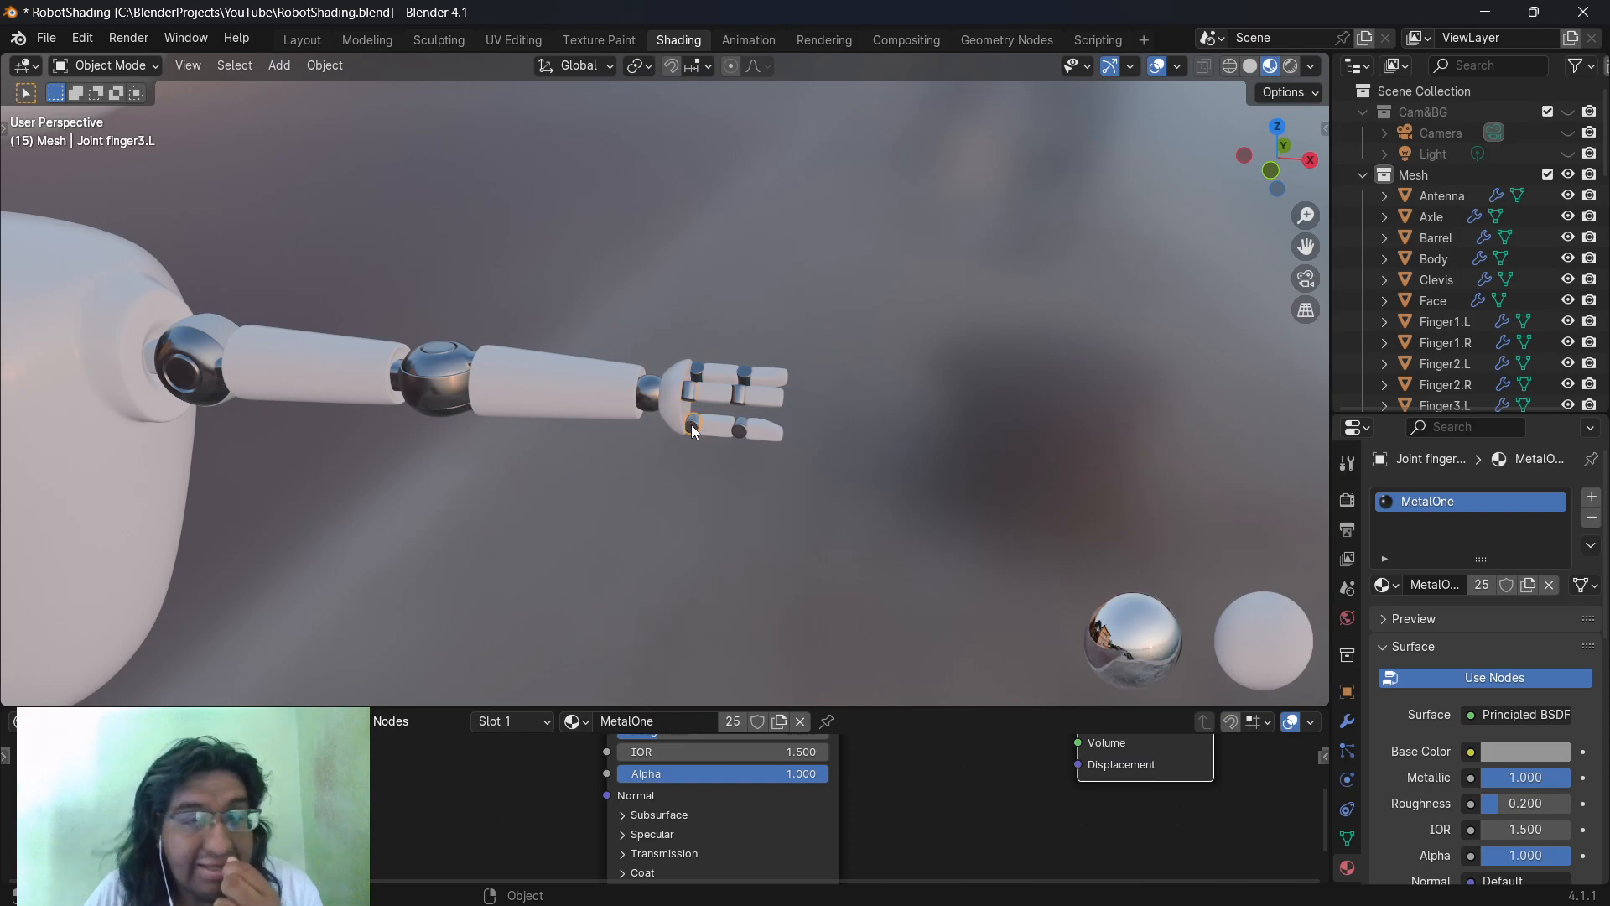
left_click(745, 375)
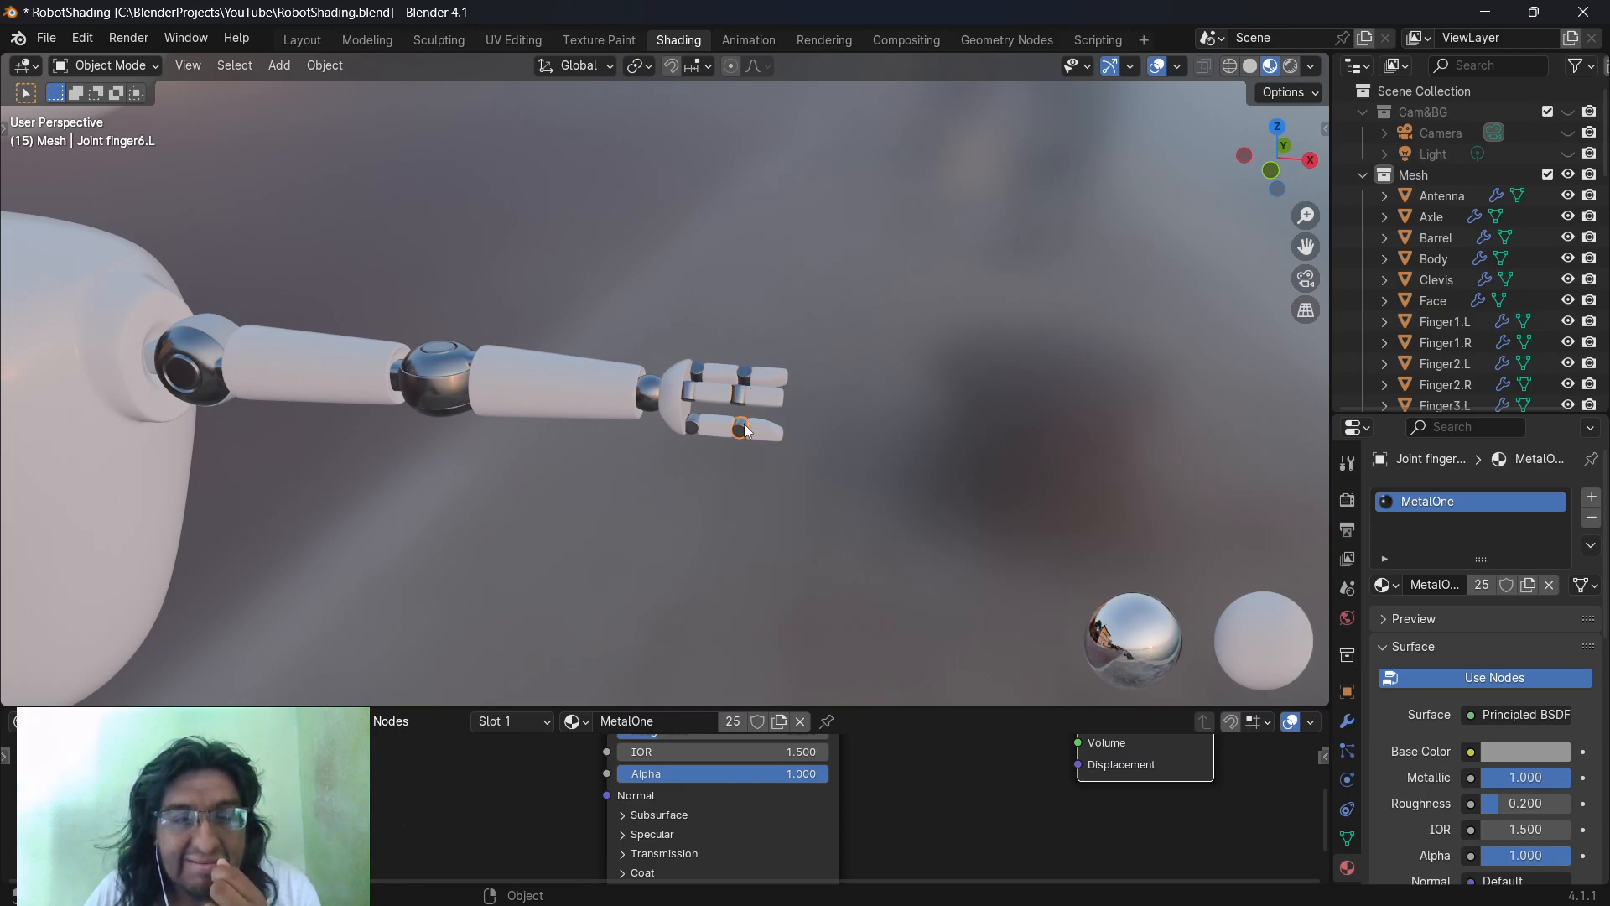
Check the names of the left hand's inner and outer finger segments by selecting them one after another
left_click(714, 372)
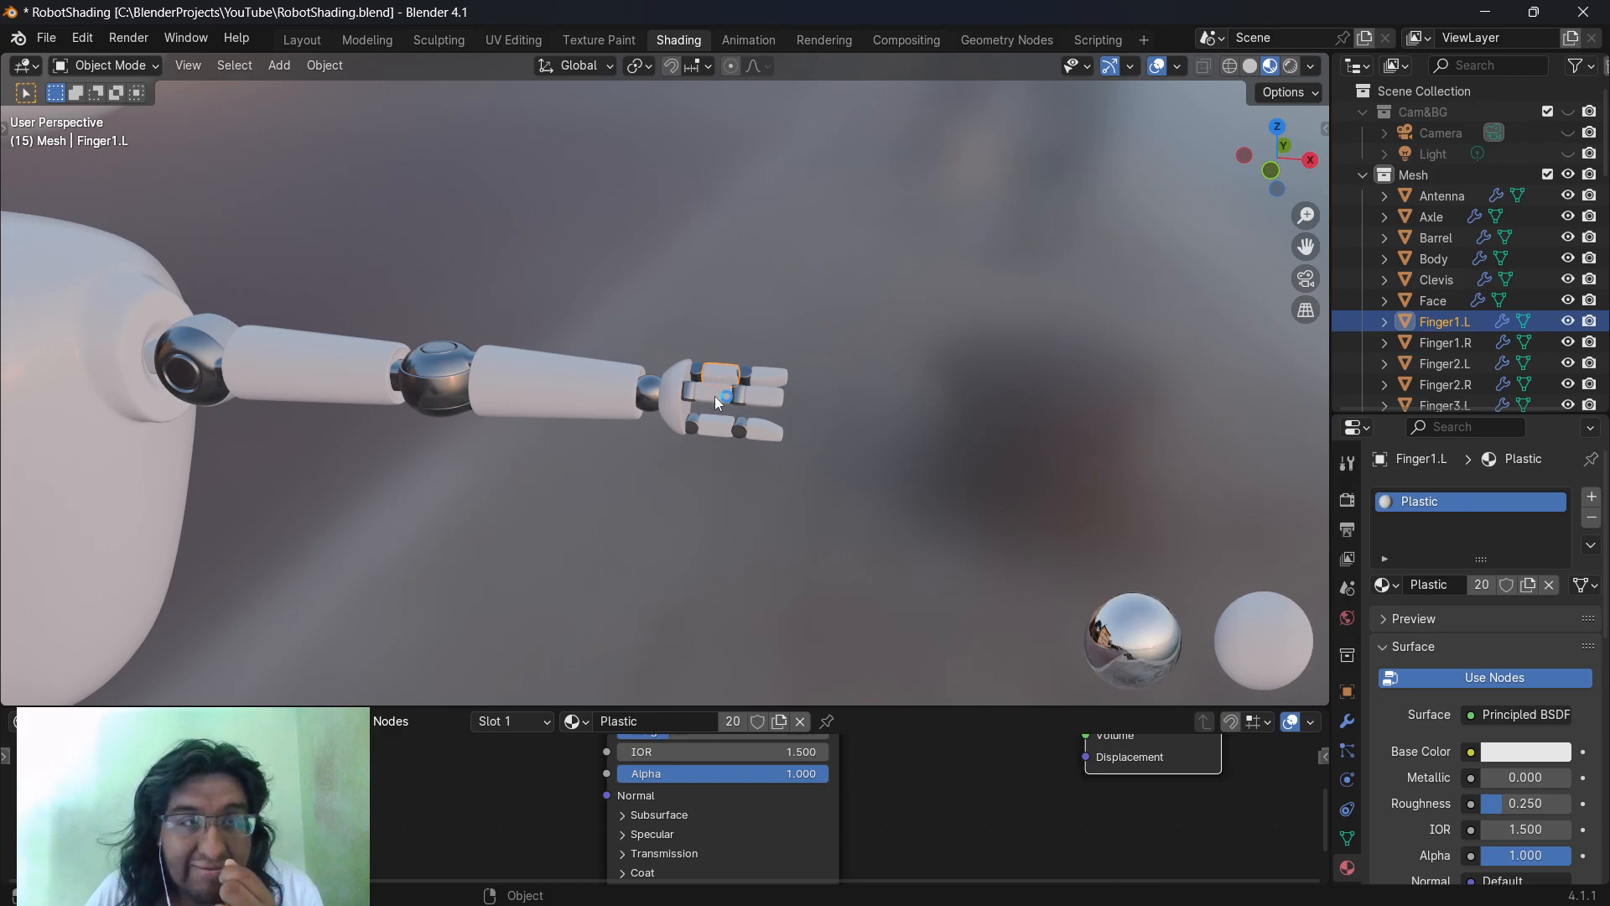
left_click(718, 396)
left_click(715, 429)
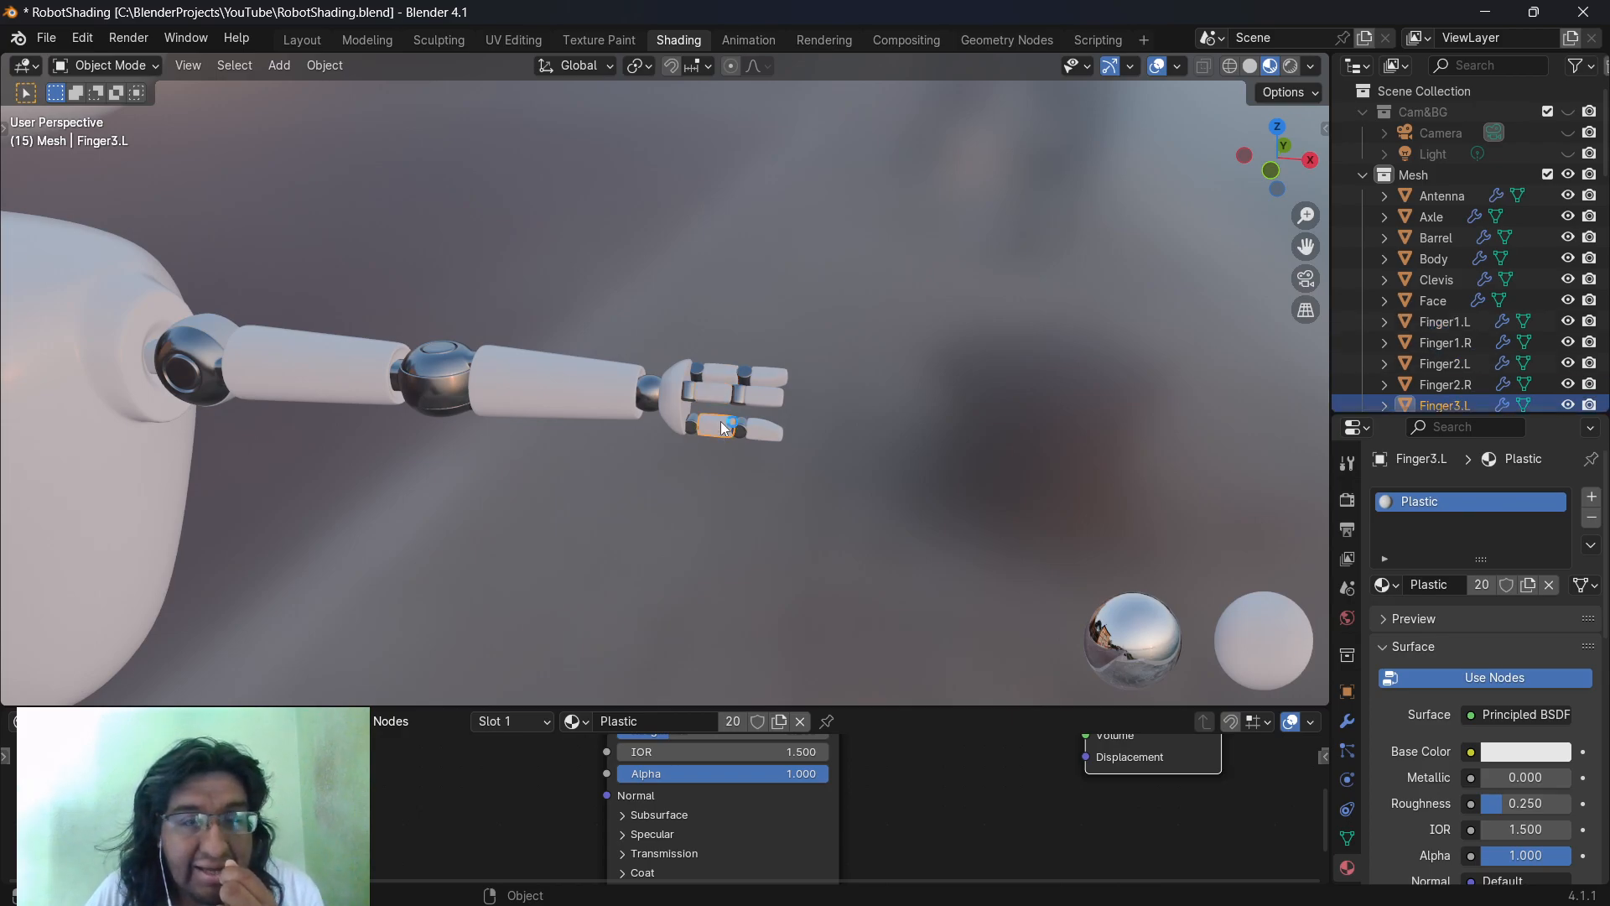
left_click(775, 376)
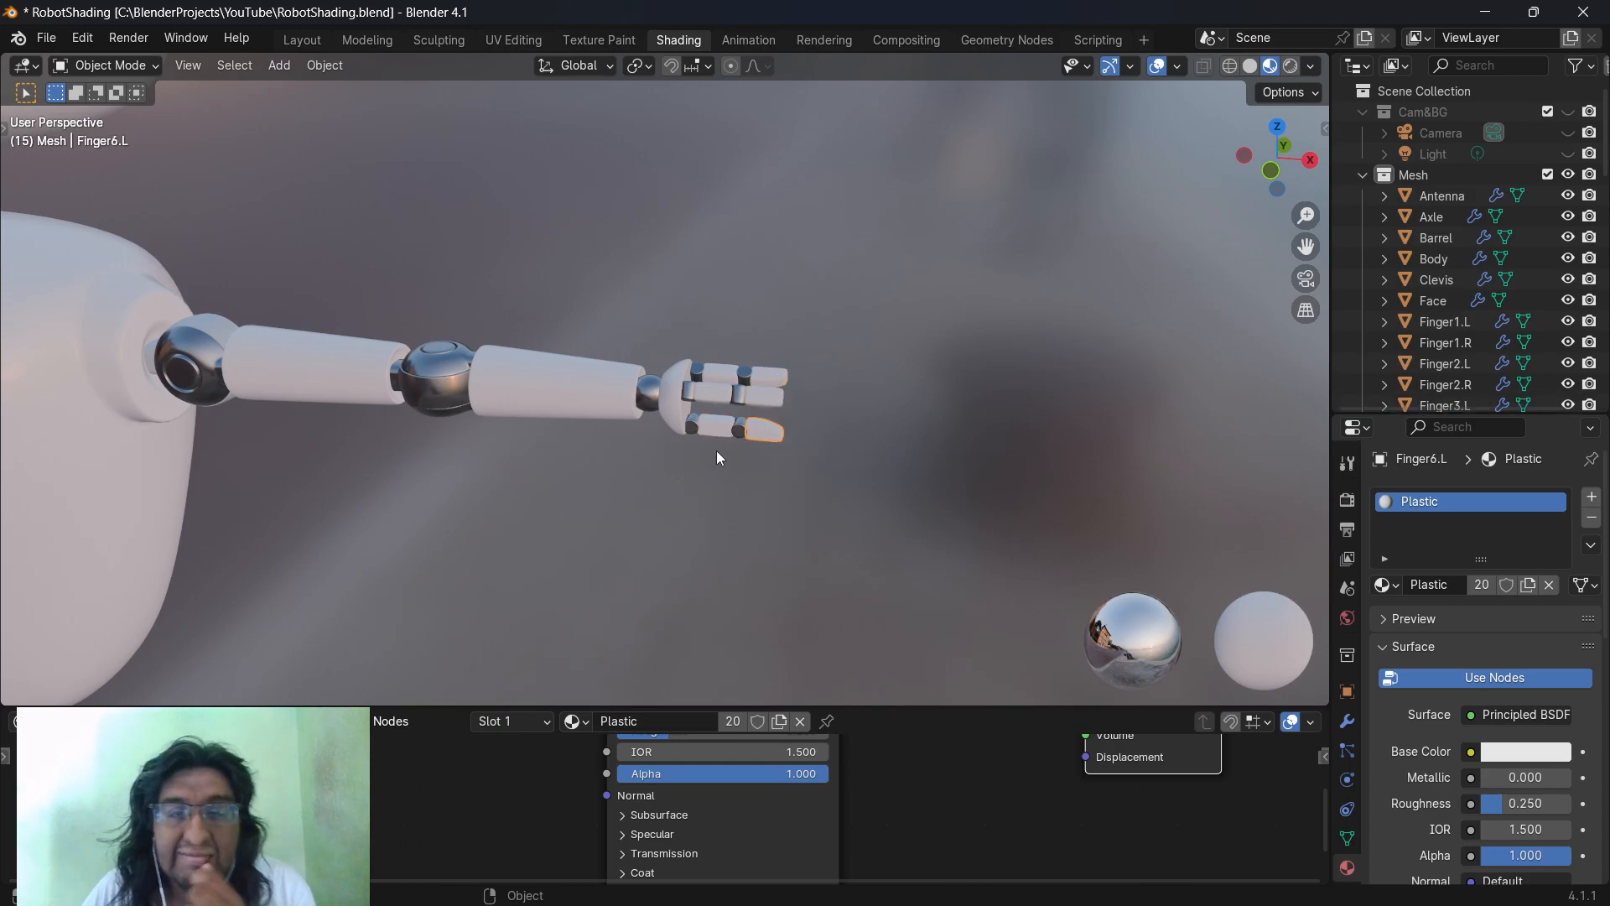
middle_click_drag(541, 506, 777, 468, "shift")
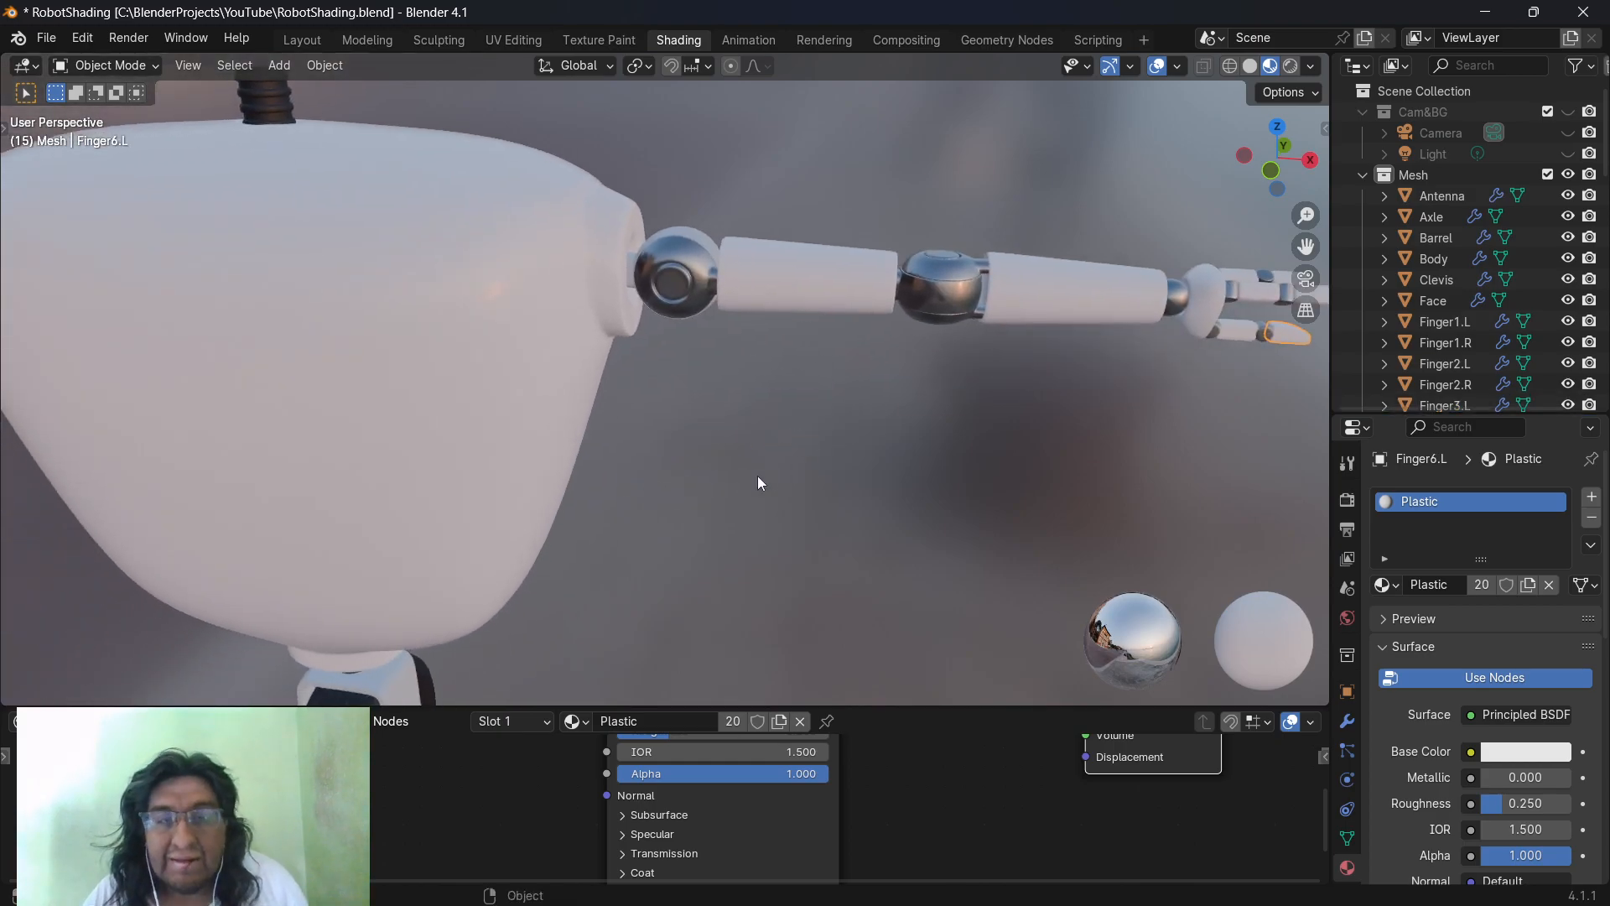
Check the name of the right hand's lower outer finger segment by selecting it
middle_click_drag(667, 505, 711, 503)
scroll(711, 503, "down", 3)
scroll(711, 502, "down", 1)
middle_click_drag(324, 481, 738, 485, "shift")
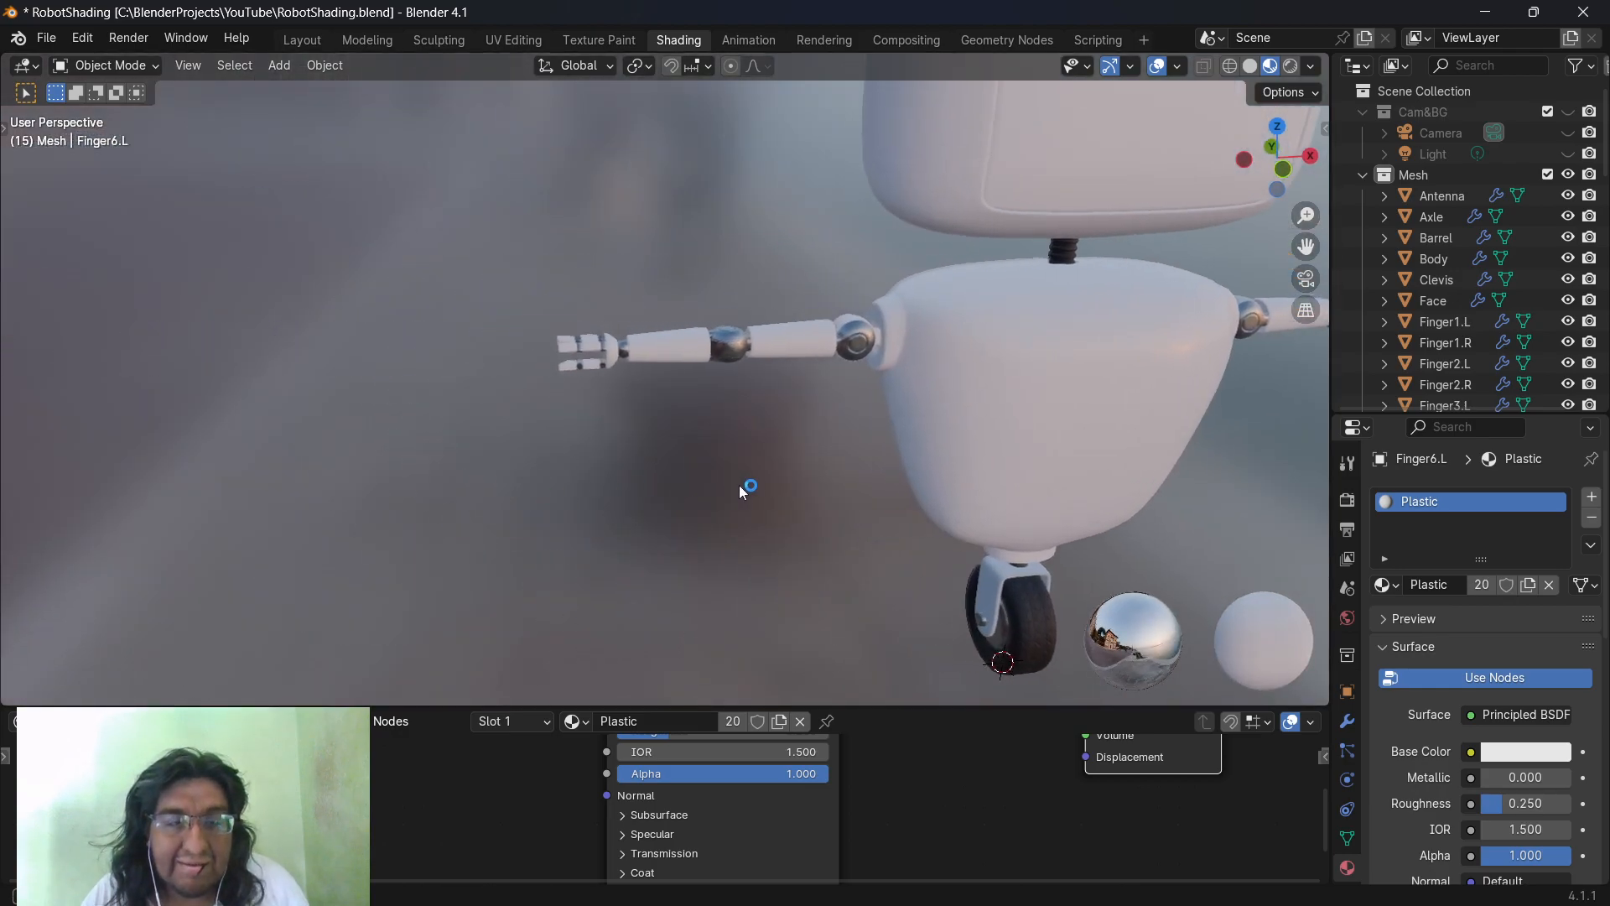
scroll(698, 495, "up", 4)
middle_click_drag(597, 444, 632, 516, "shift")
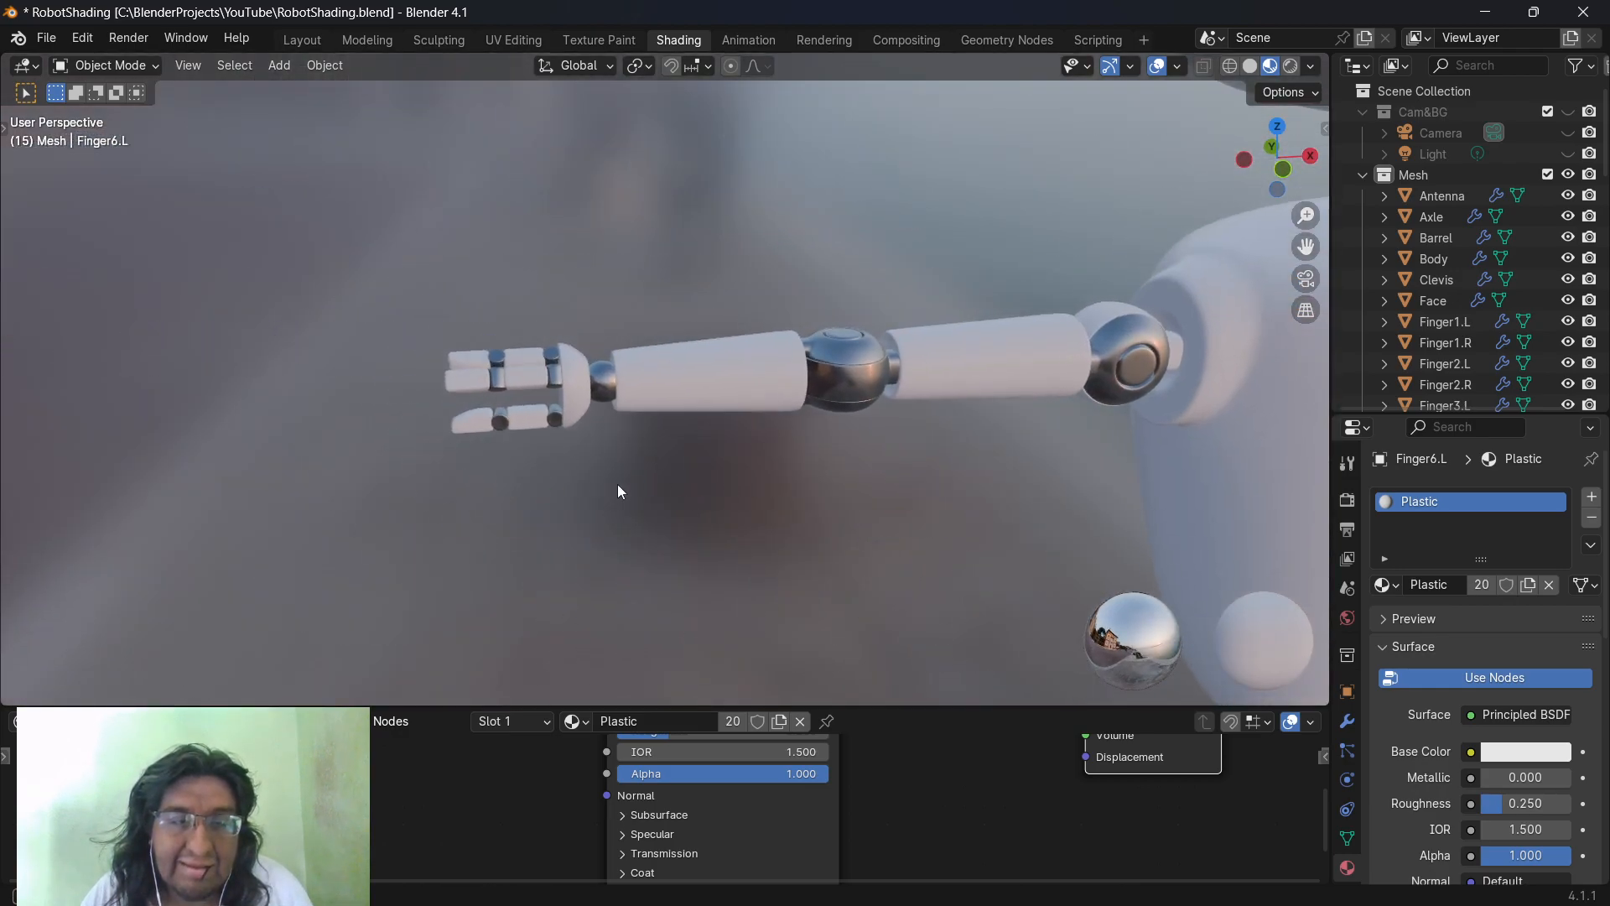
left_click(472, 388)
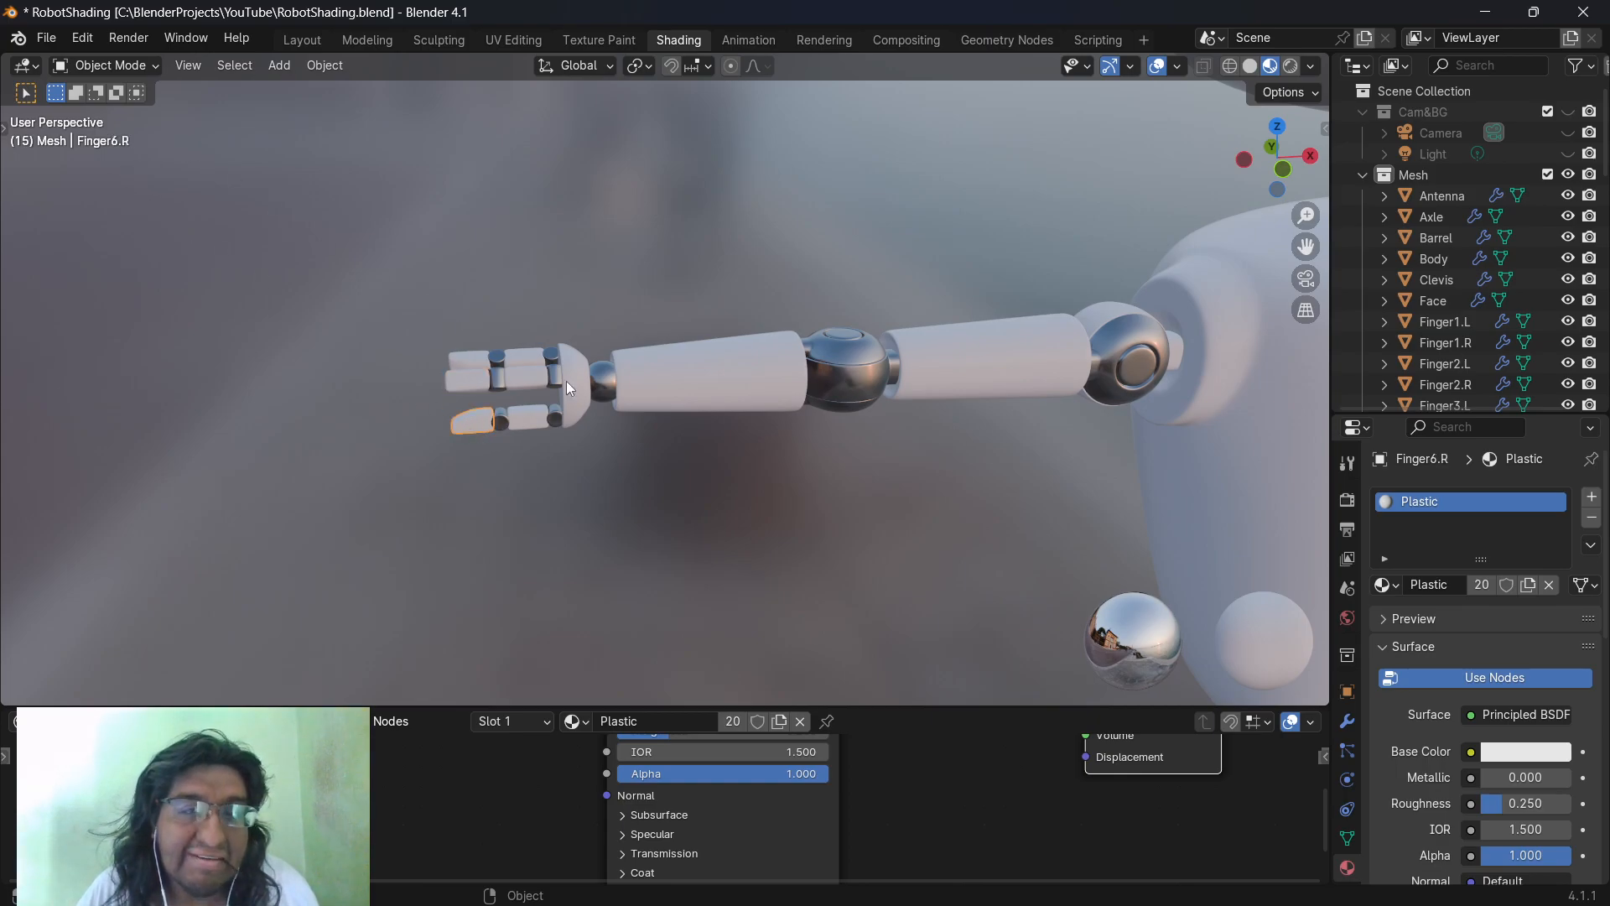
Check the names of the neck, head and face panel by selecting each in turn
middle_click_drag(977, 550, 436, 565, "shift")
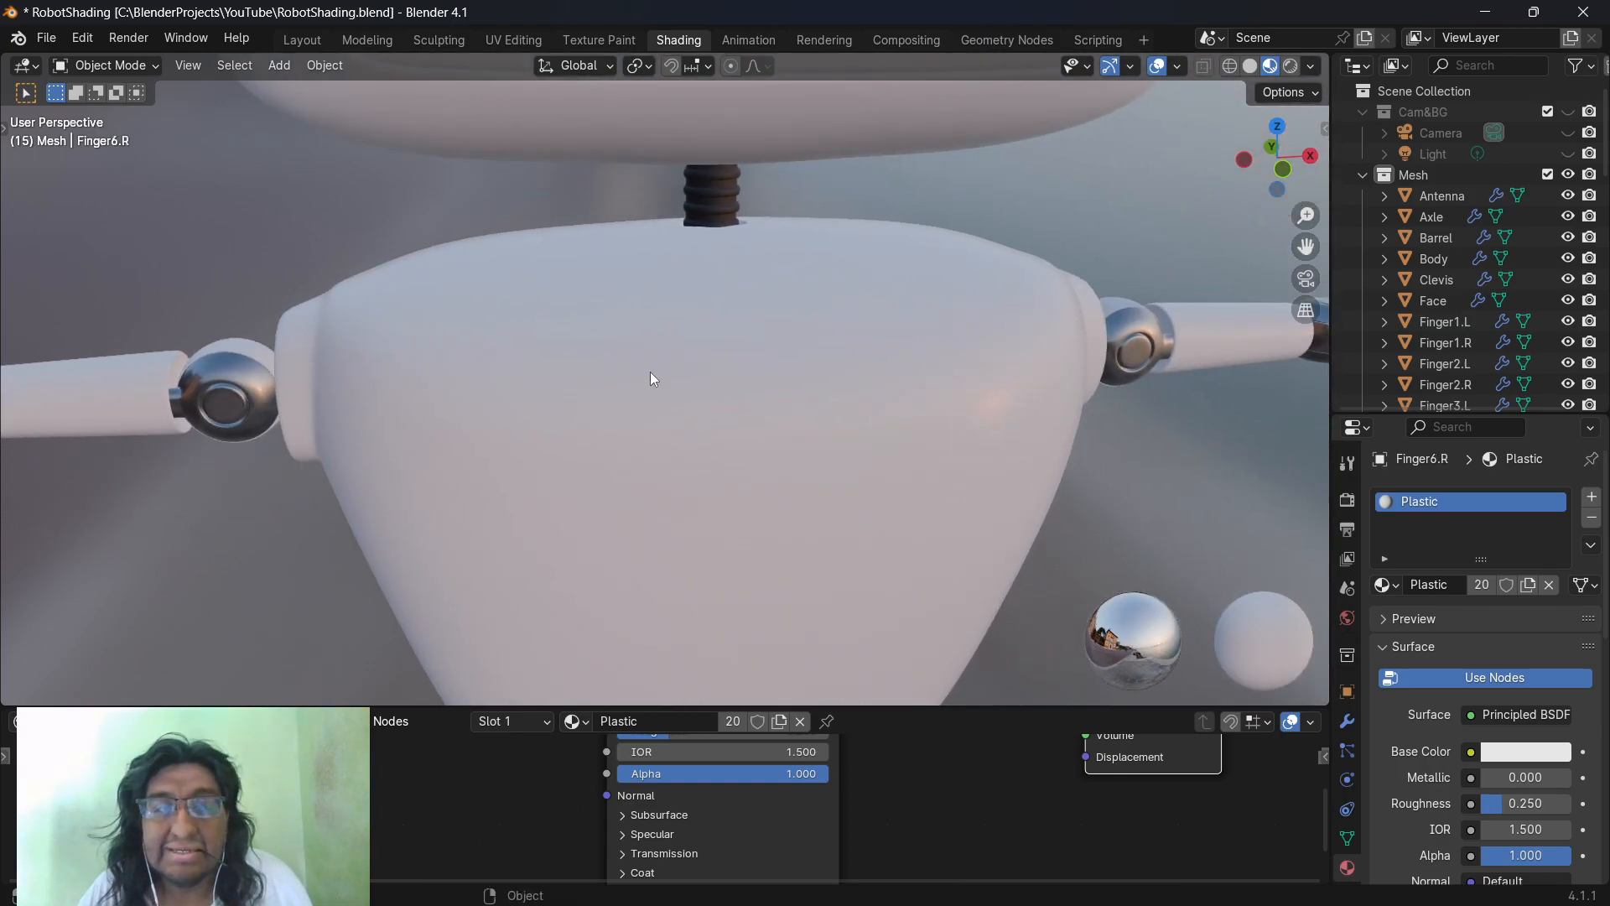
left_click(726, 198)
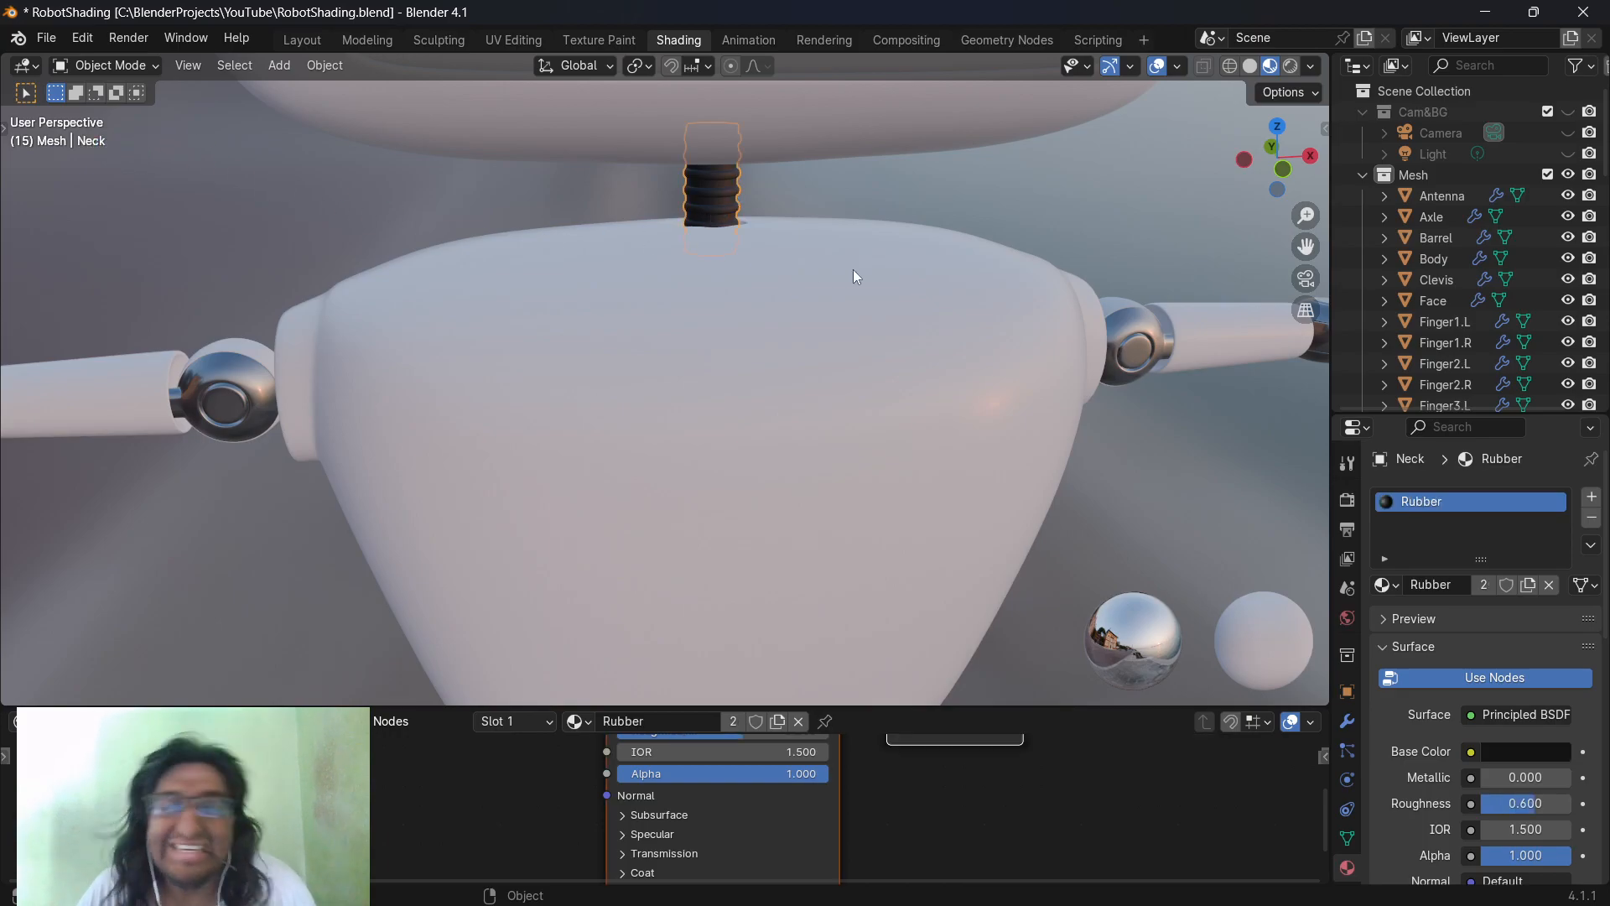
middle_click_drag(1017, 235, 884, 425, "shift")
scroll(956, 239, "down", 1)
left_click(852, 350)
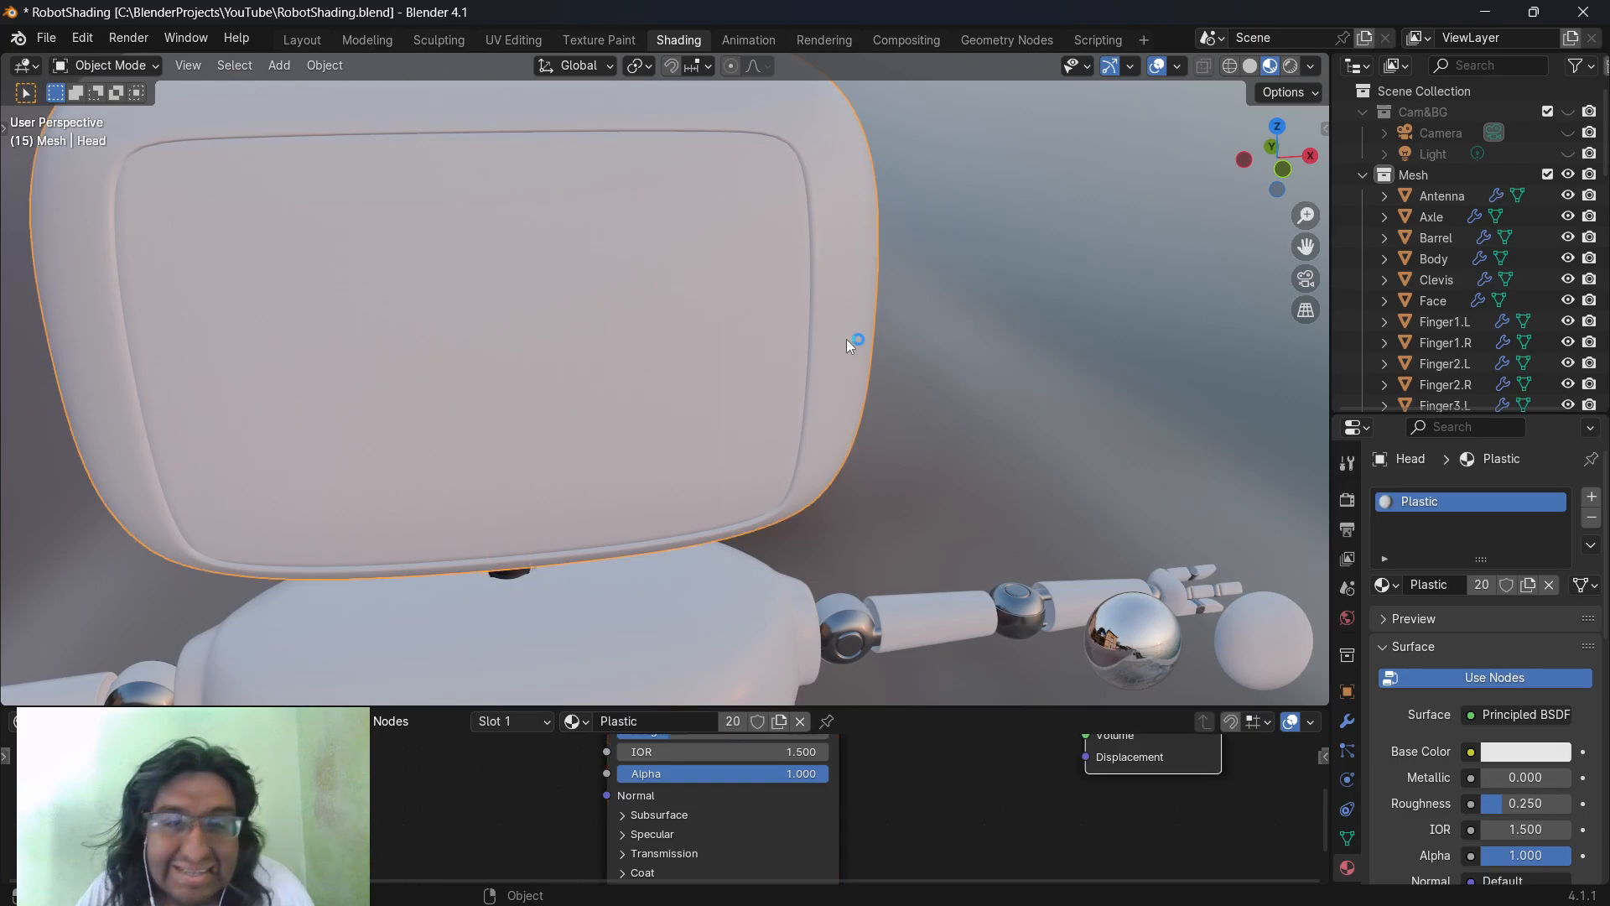
left_click(289, 391)
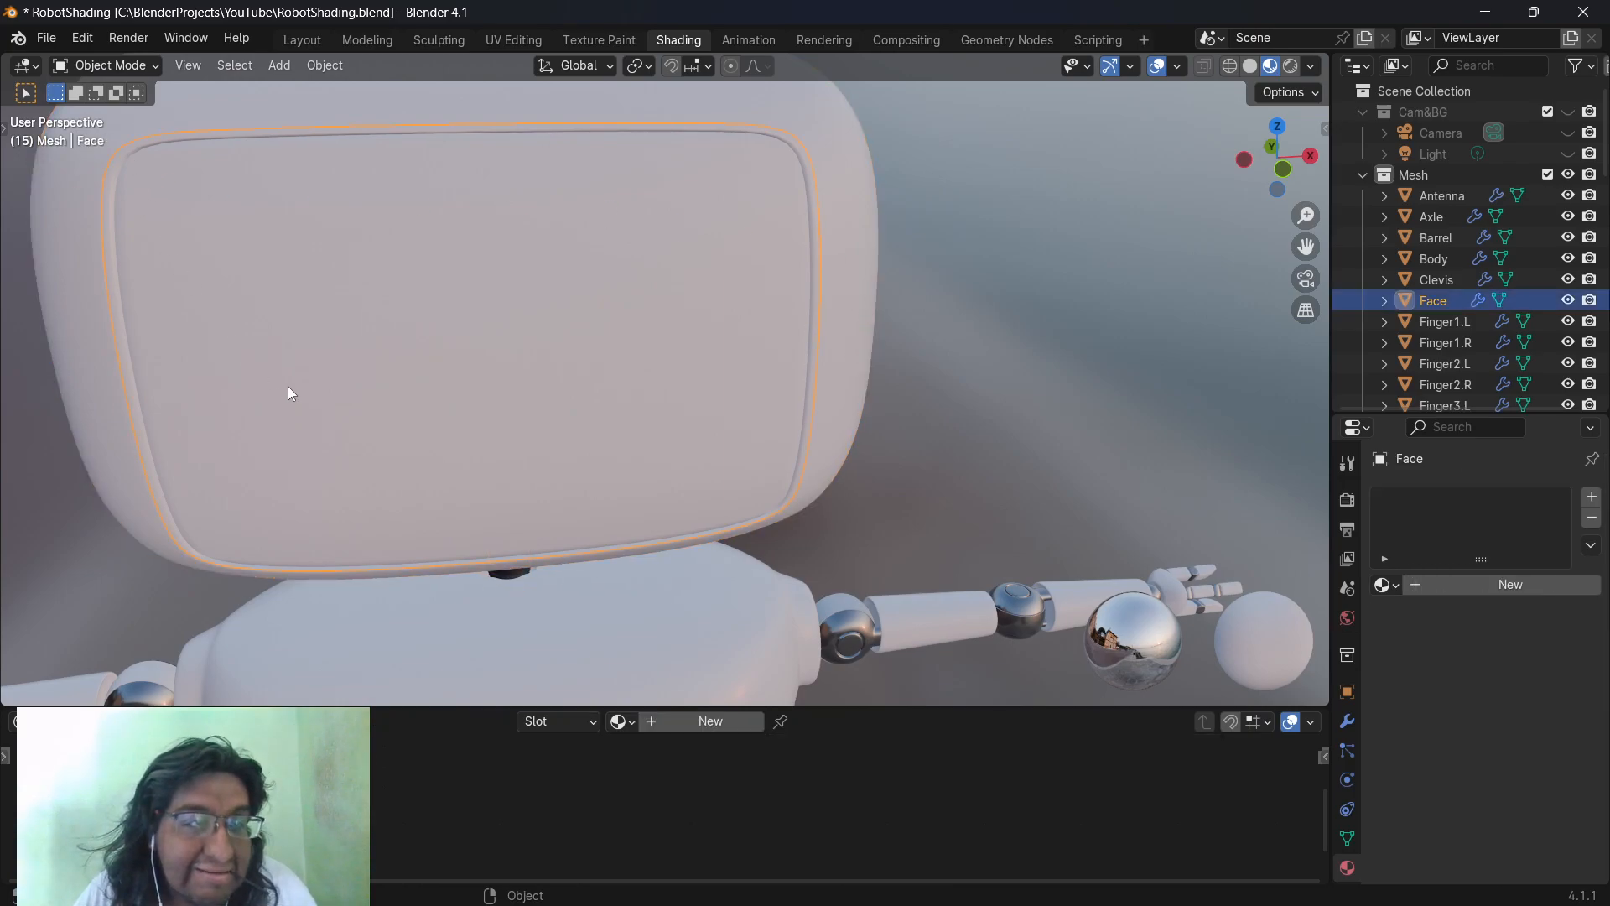
Select the antenna on top of the head and check its name, examining it up close
middle_click_drag(1053, 427, 1030, 431)
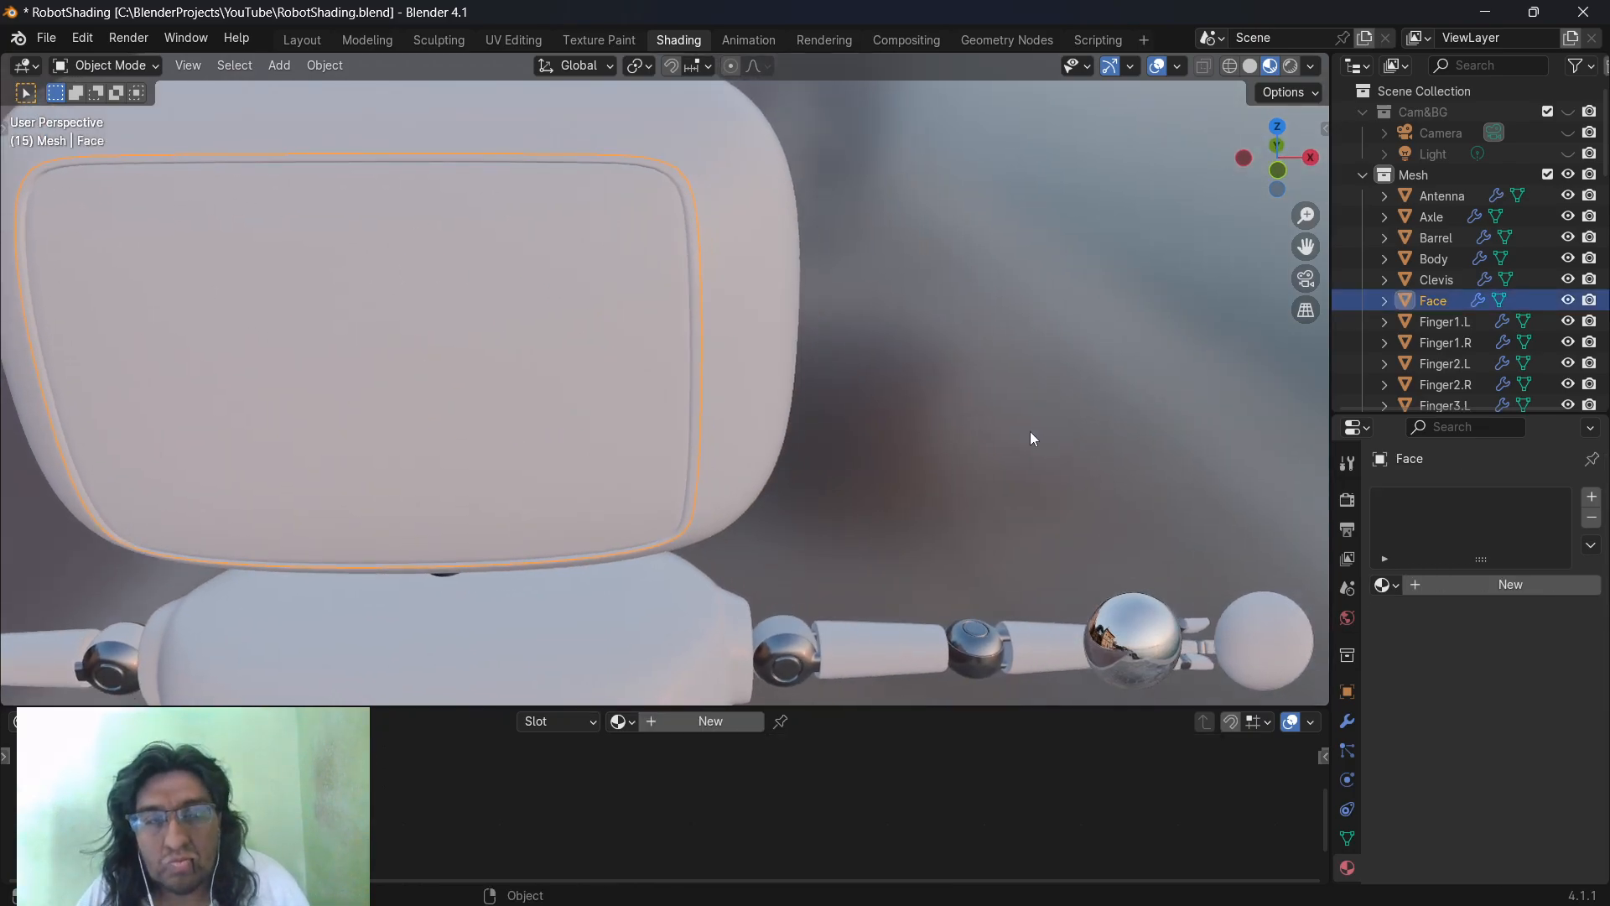
scroll(1030, 431, "down", 2)
middle_click_drag(931, 414, 1096, 468, "shift")
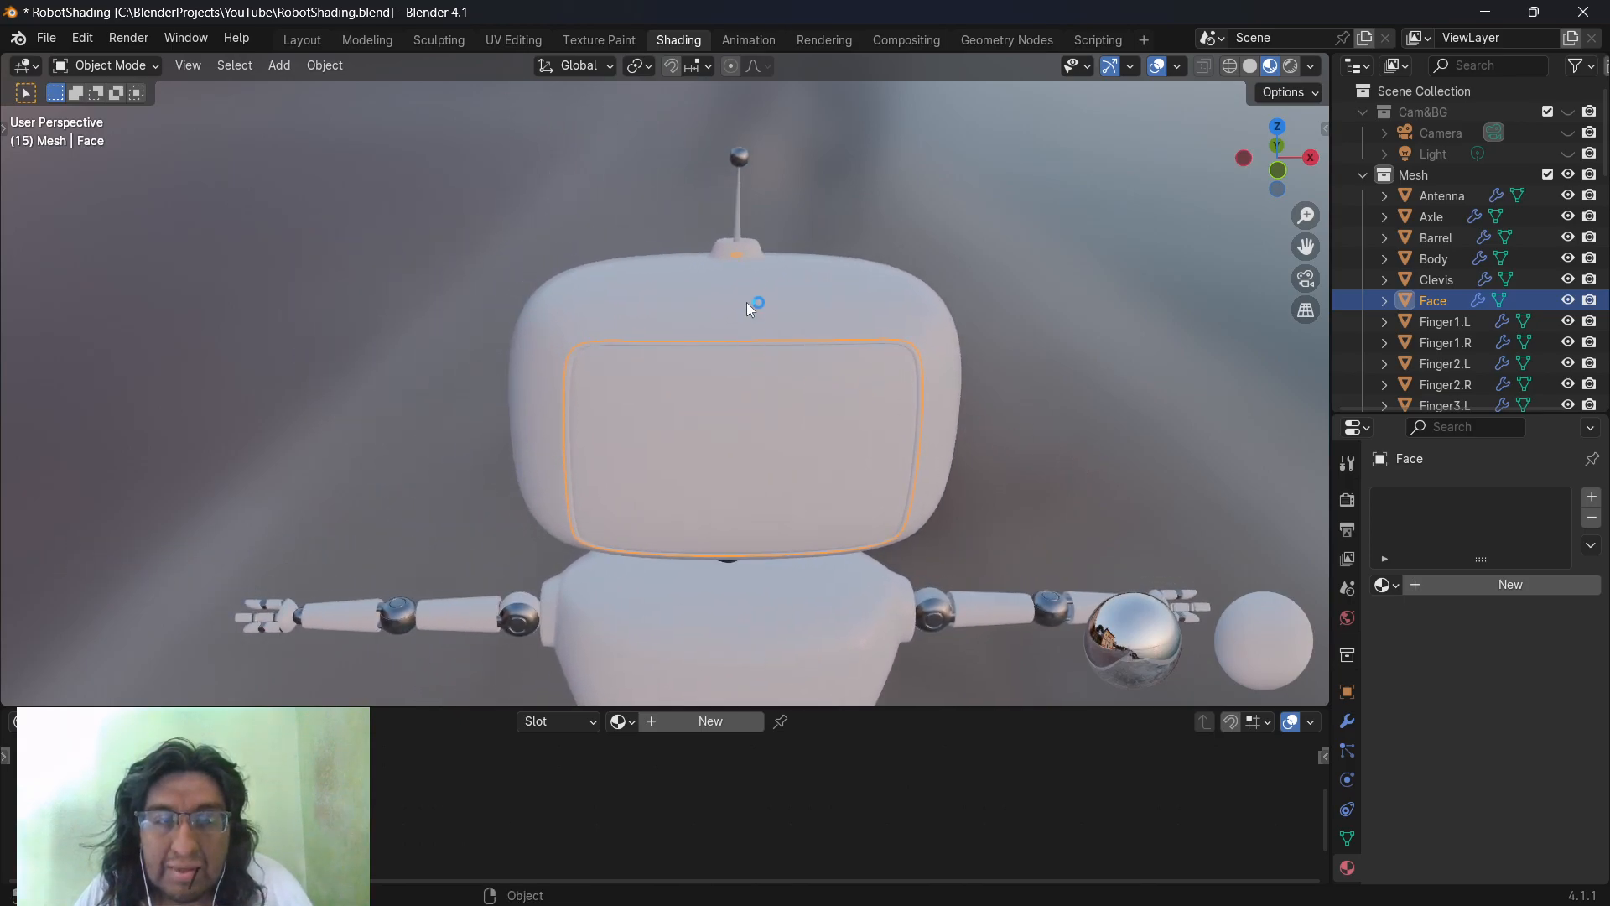
left_click(740, 219)
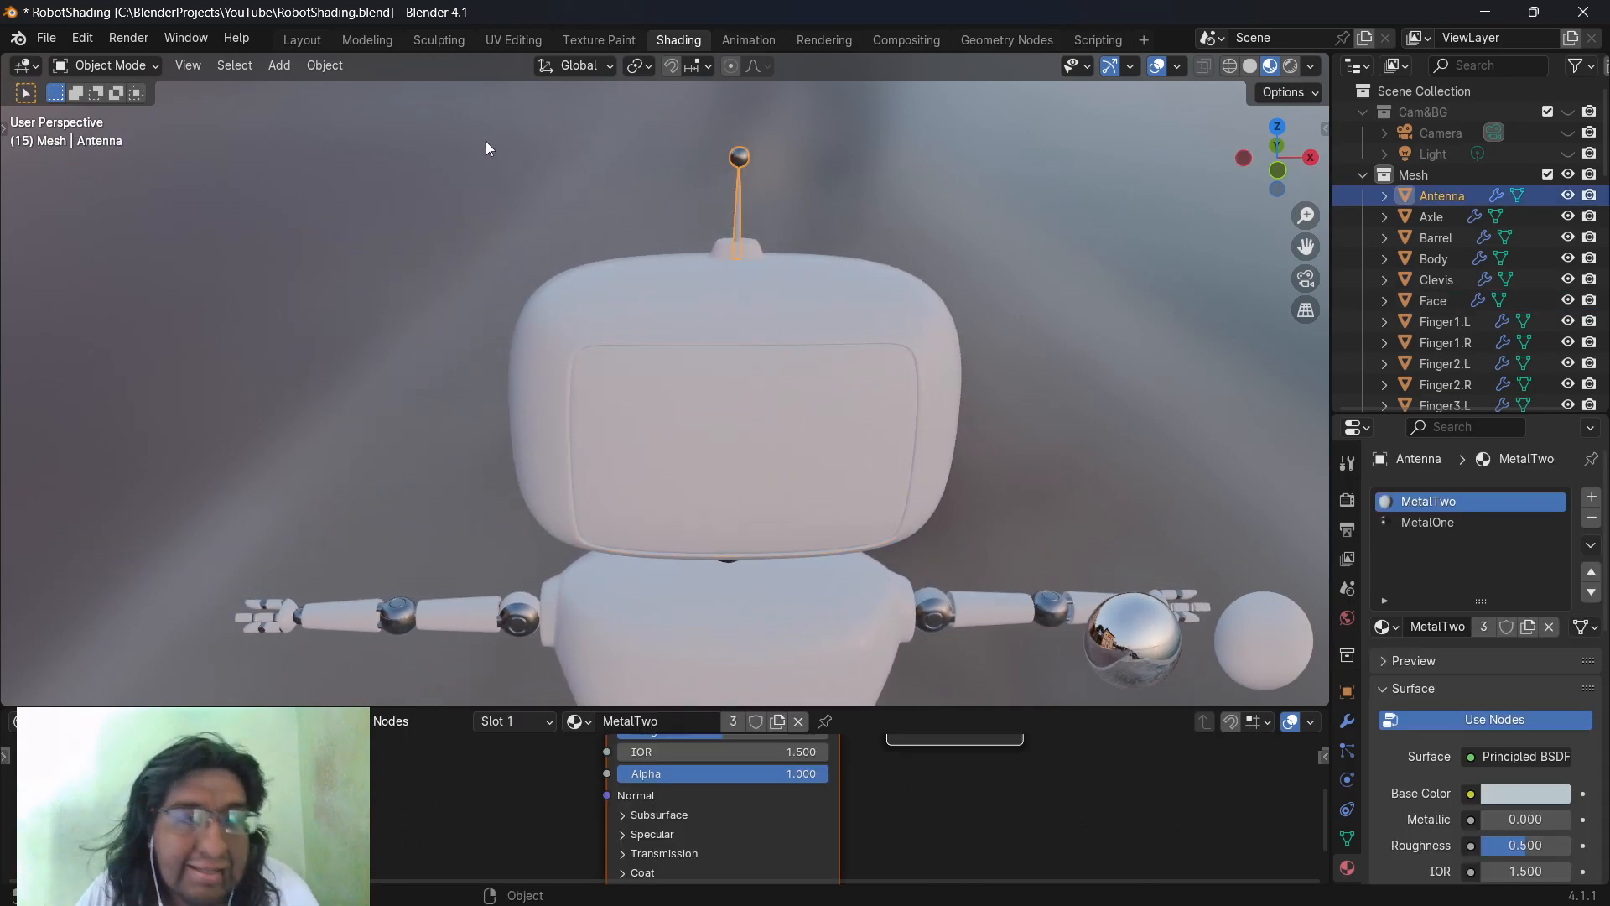
middle_click_drag(776, 190, 780, 219)
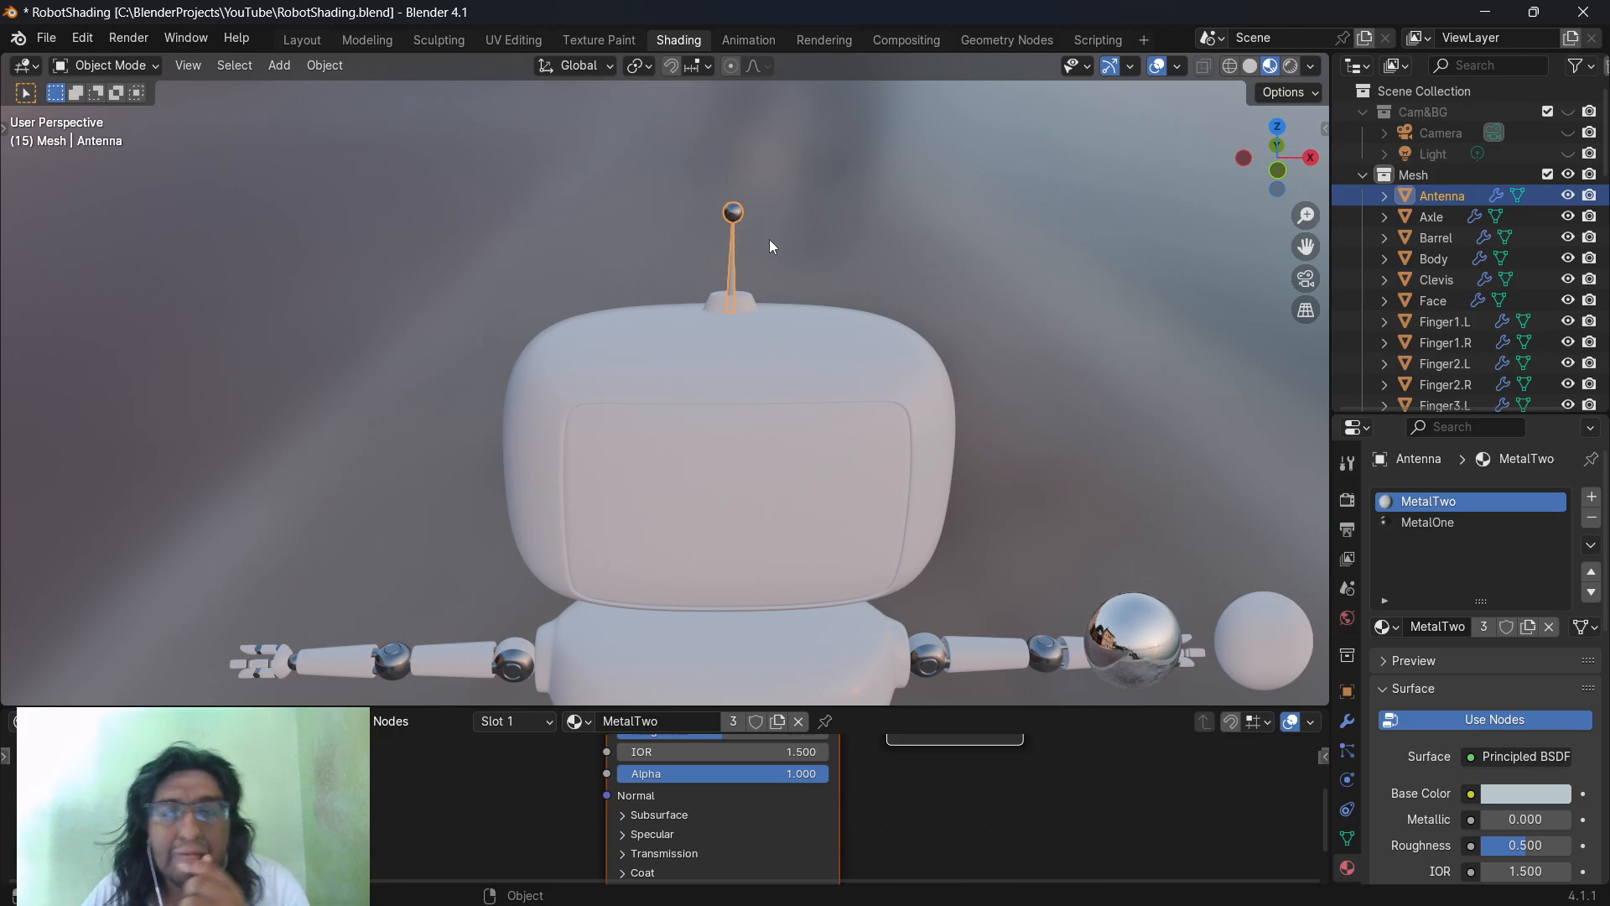
scroll(772, 246, "up", 3)
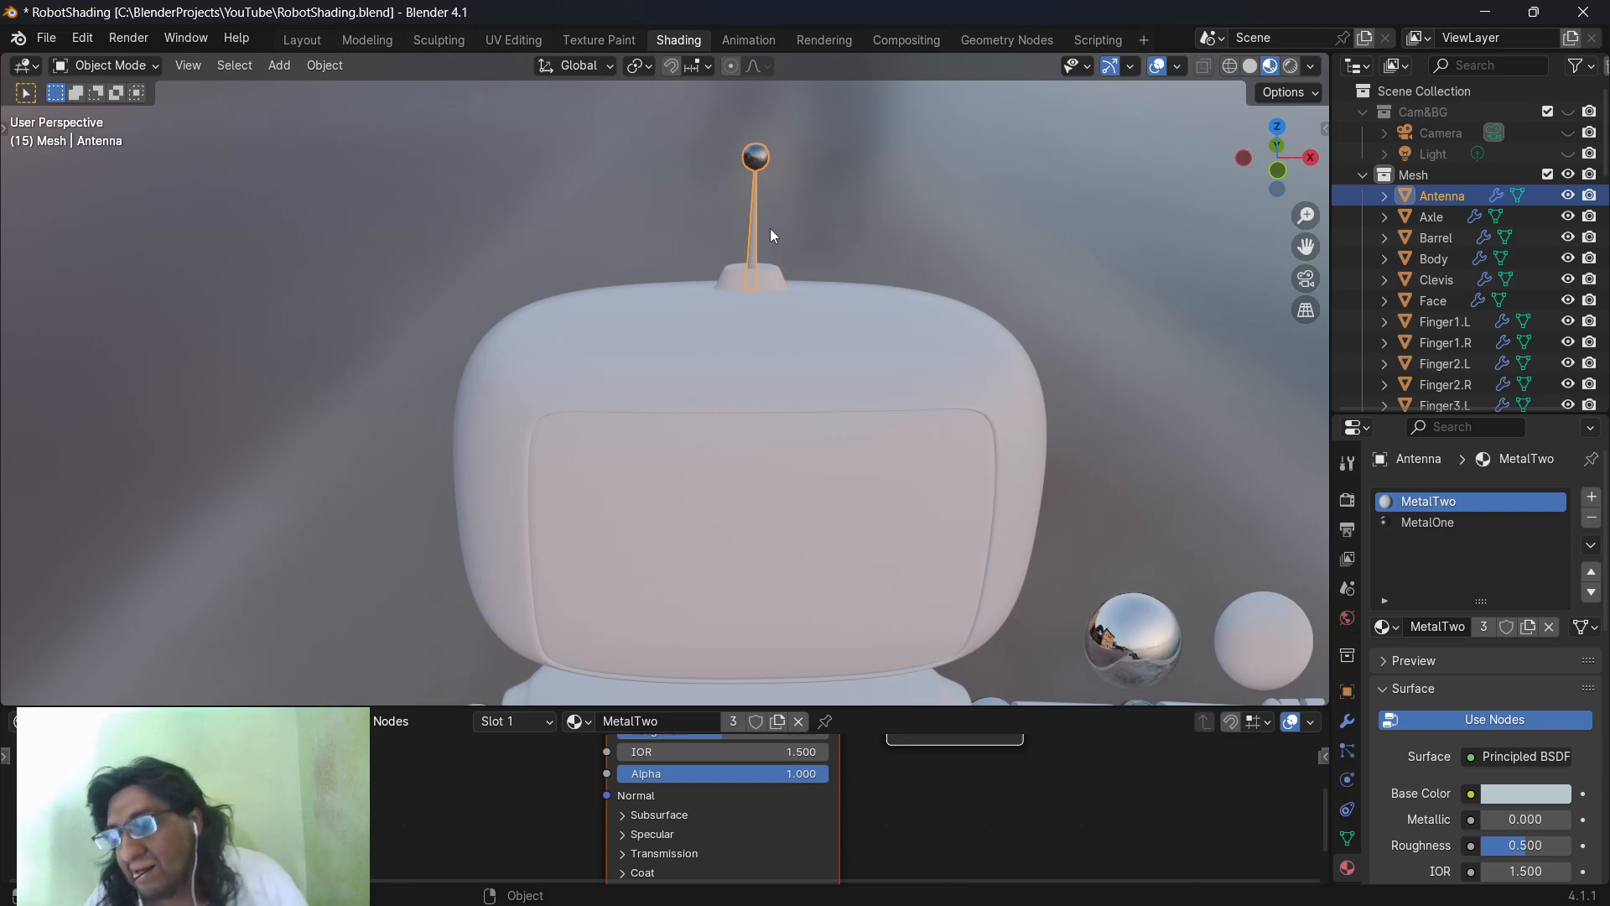